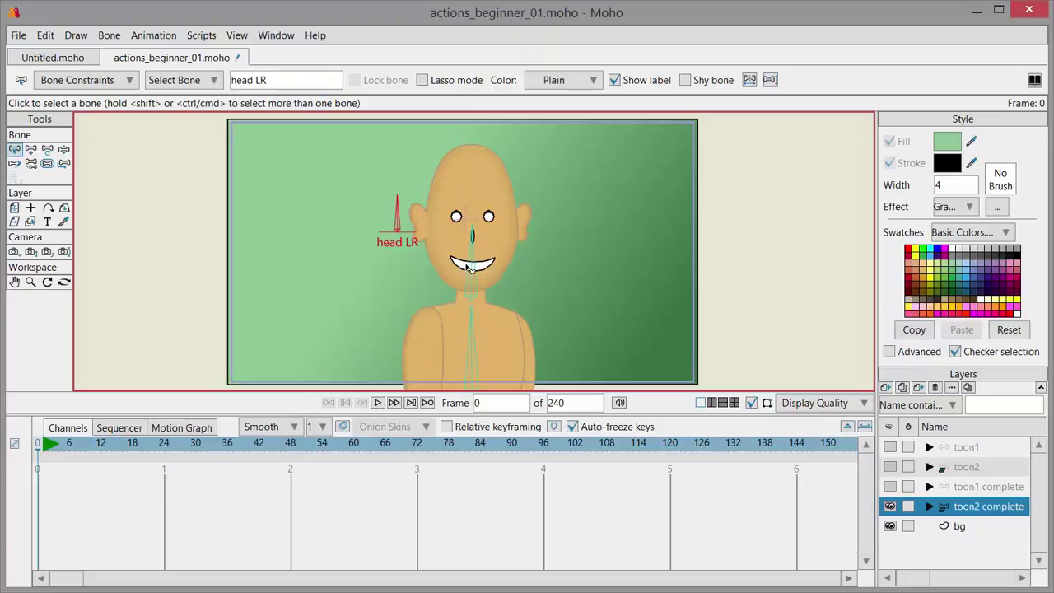
- Test the toon2 complete rig by manipulating the head, body and head LR bones, with the workspace enlarged over the timeline
{"action": "left_click", "coordinate": [64, 151]}
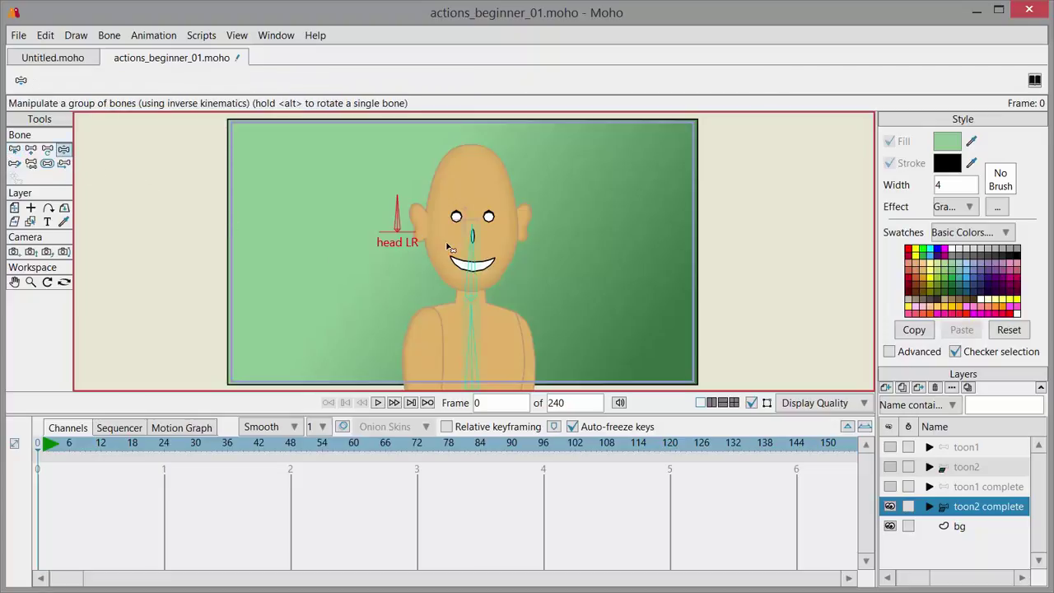
{"action": "mouse_move", "coordinate": [474, 248]}
{"action": "left_mouse_down"}
{"action": "mouse_move", "coordinate": [490, 249]}
{"action": "mouse_move", "coordinate": [474, 257]}
{"action": "left_mouse_up"}
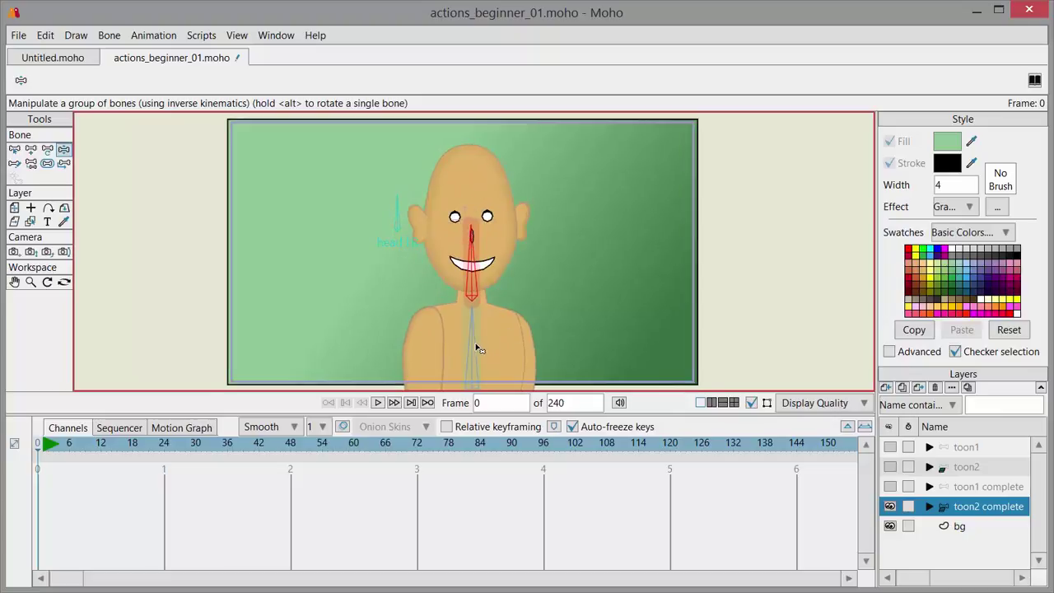
{"action": "left_click_drag", "start_coordinate": [478, 349], "coordinate": [469, 348]}
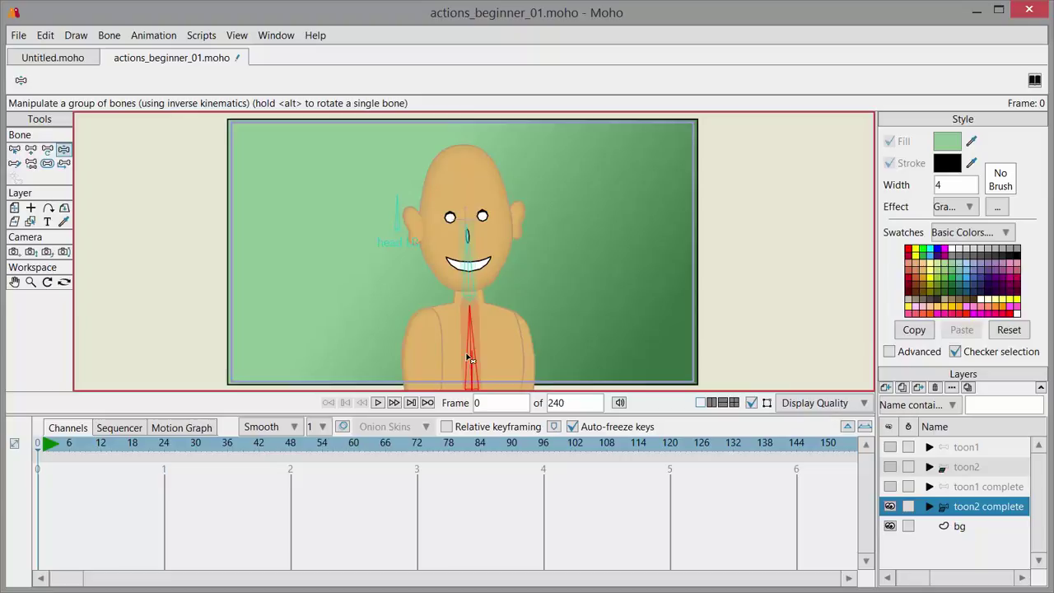
{"action": "left_click_drag", "start_coordinate": [474, 414], "coordinate": [474, 444]}
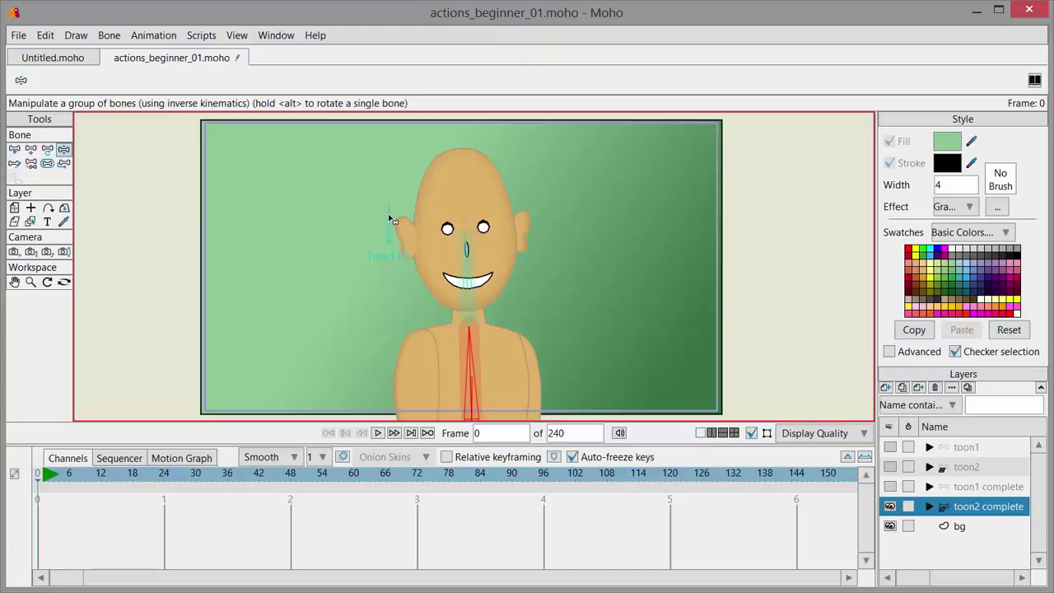
{"action": "mouse_move", "coordinate": [391, 219]}
{"action": "left_mouse_down"}
{"action": "mouse_move", "coordinate": [363, 250]}
{"action": "mouse_move", "coordinate": [372, 215]}
{"action": "mouse_move", "coordinate": [394, 220]}
{"action": "mouse_move", "coordinate": [415, 247]}
{"action": "mouse_move", "coordinate": [392, 234]}
{"action": "left_mouse_up"}
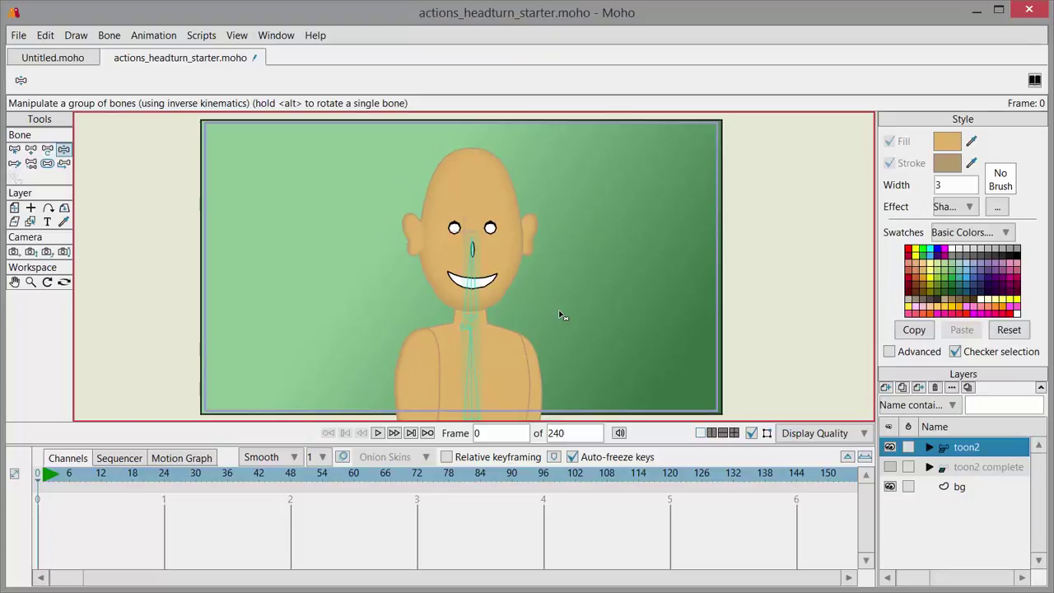
- Check the nested layer control and animated layer order options in the toon2 layer's bone and depth sort settings
{"action": "double_click", "coordinate": [972, 451]}
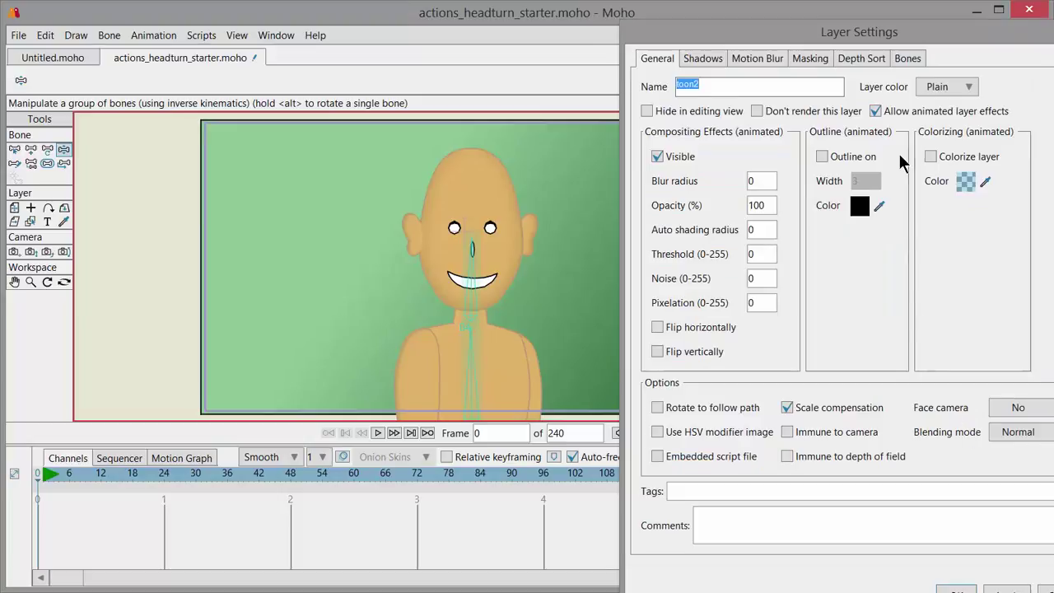
{"action": "left_click", "coordinate": [909, 59]}
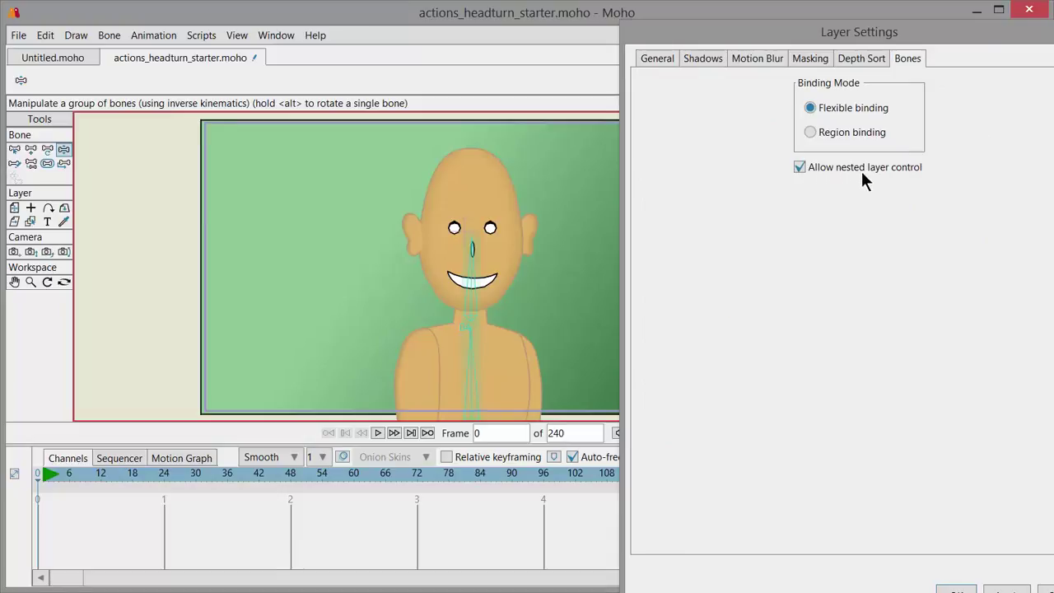
{"action": "left_click", "coordinate": [857, 59]}
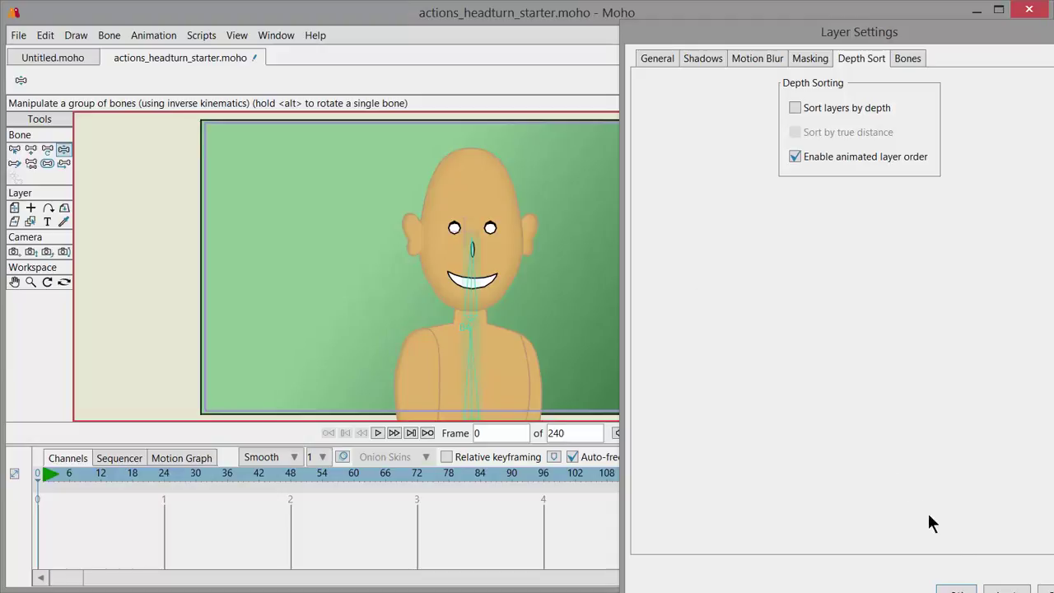
{"action": "left_click", "coordinate": [956, 589]}
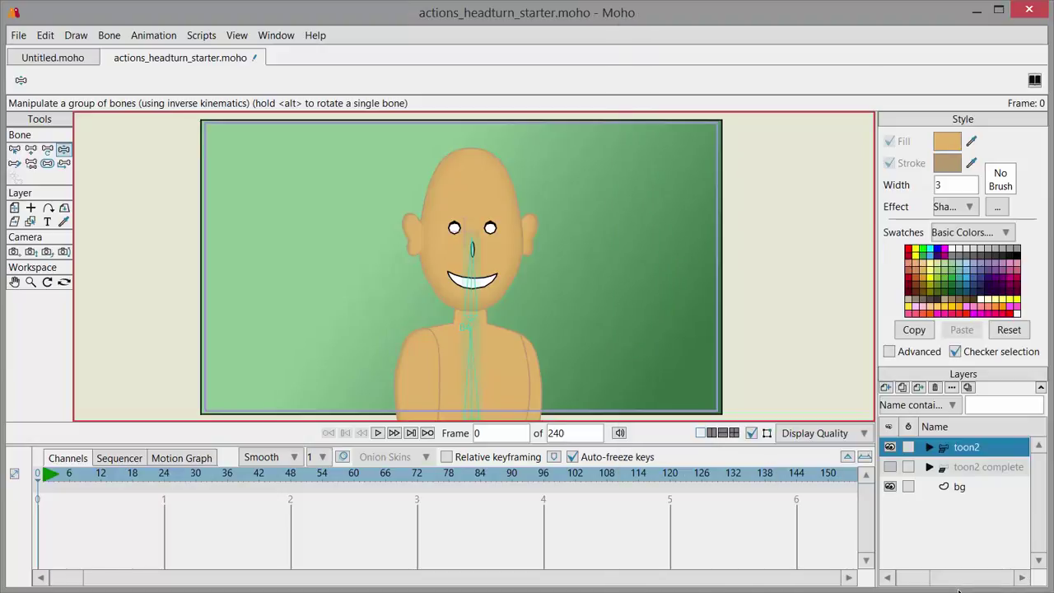
- Expand the toon2 layer group, then undock the Layers panel and position it as a floating window
{"action": "left_click", "coordinate": [928, 446]}
{"action": "mouse_move", "coordinate": [1043, 480]}
{"action": "left_mouse_down"}
{"action": "mouse_move", "coordinate": [1042, 490]}
{"action": "mouse_move", "coordinate": [1042, 480]}
{"action": "left_mouse_up"}
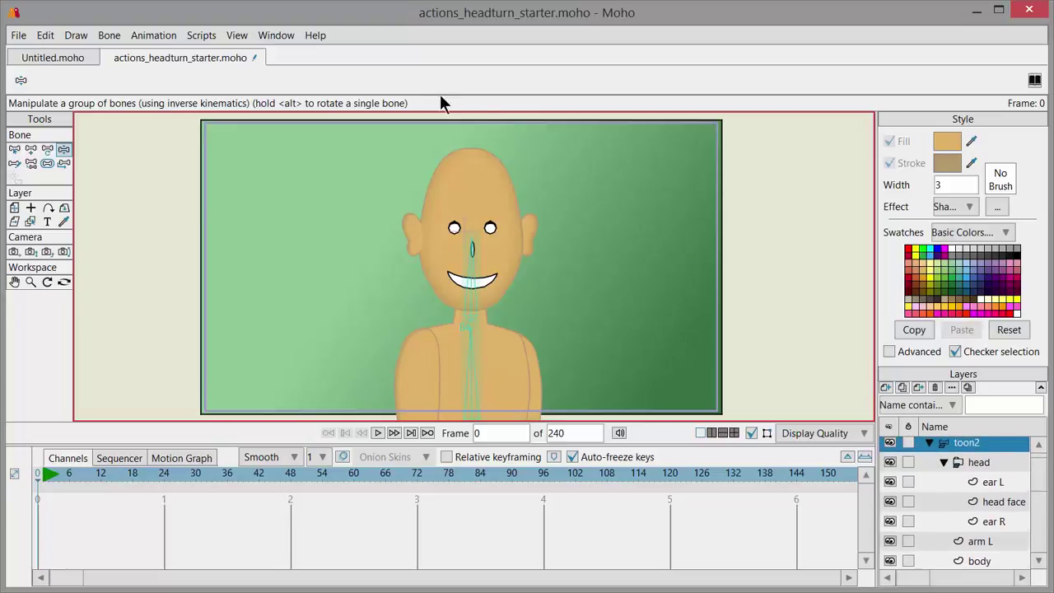
{"action": "left_click", "coordinate": [276, 35]}
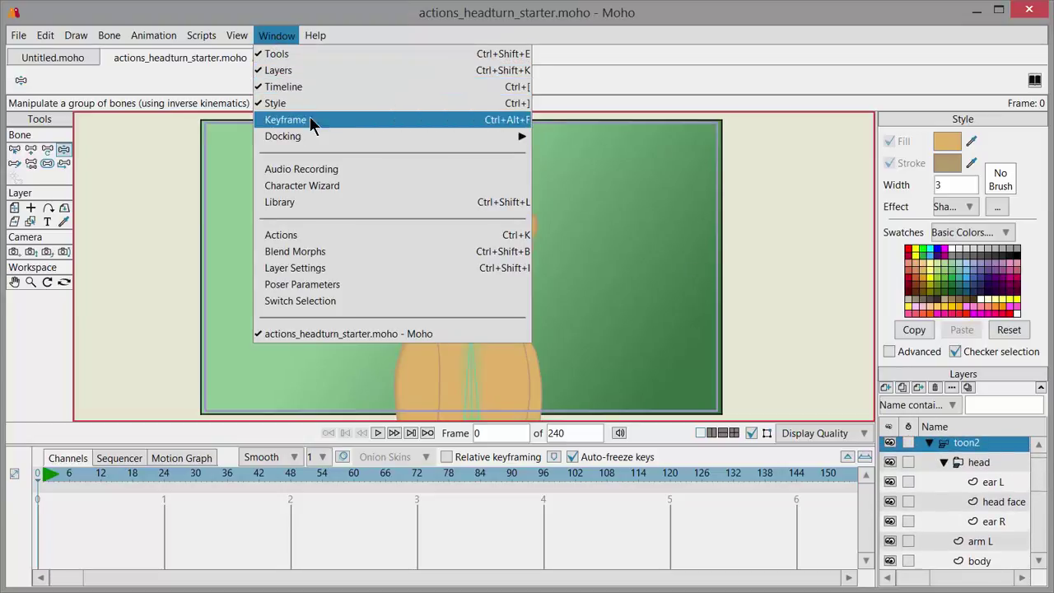
{"action": "mouse_move", "coordinate": [312, 136]}
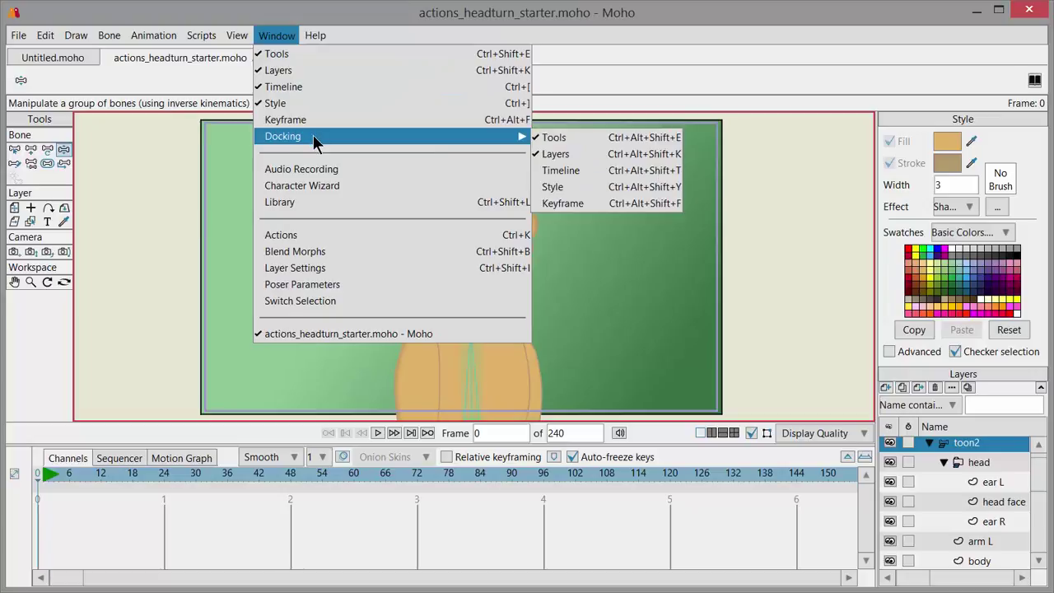
{"action": "left_click", "coordinate": [563, 154]}
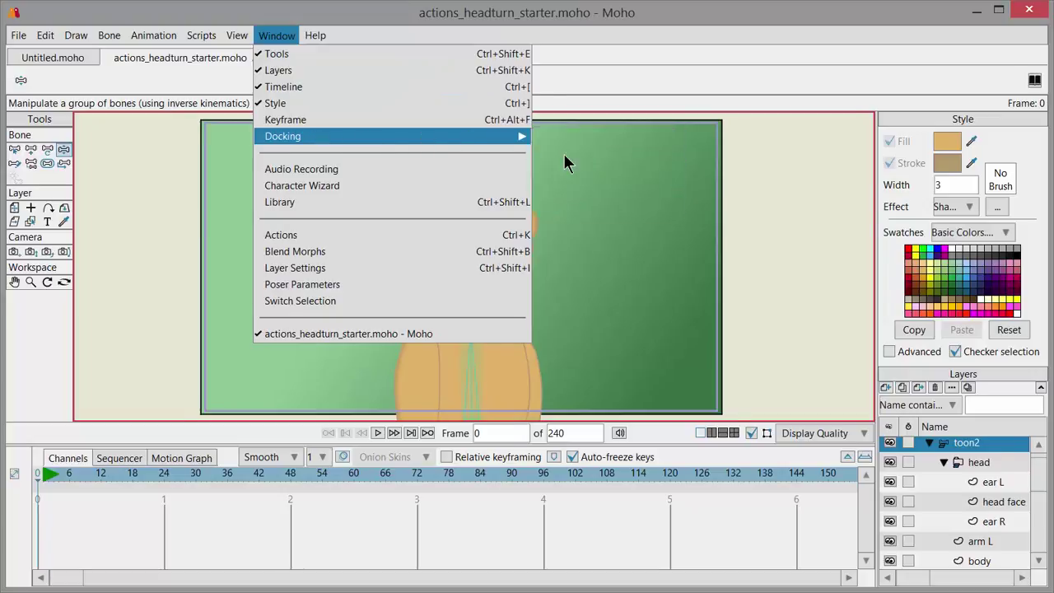
{"action": "left_click_drag", "start_coordinate": [1053, 5], "coordinate": [947, 22]}
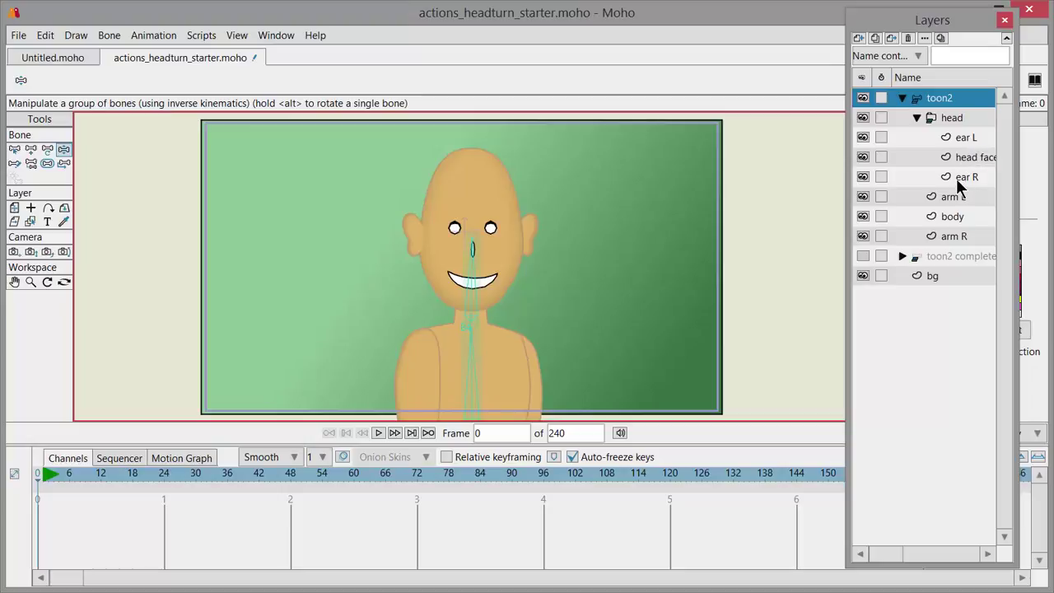
- Collapse the head group and check its depth sort settings for the Enable animated layer order option
{"action": "left_click", "coordinate": [916, 117]}
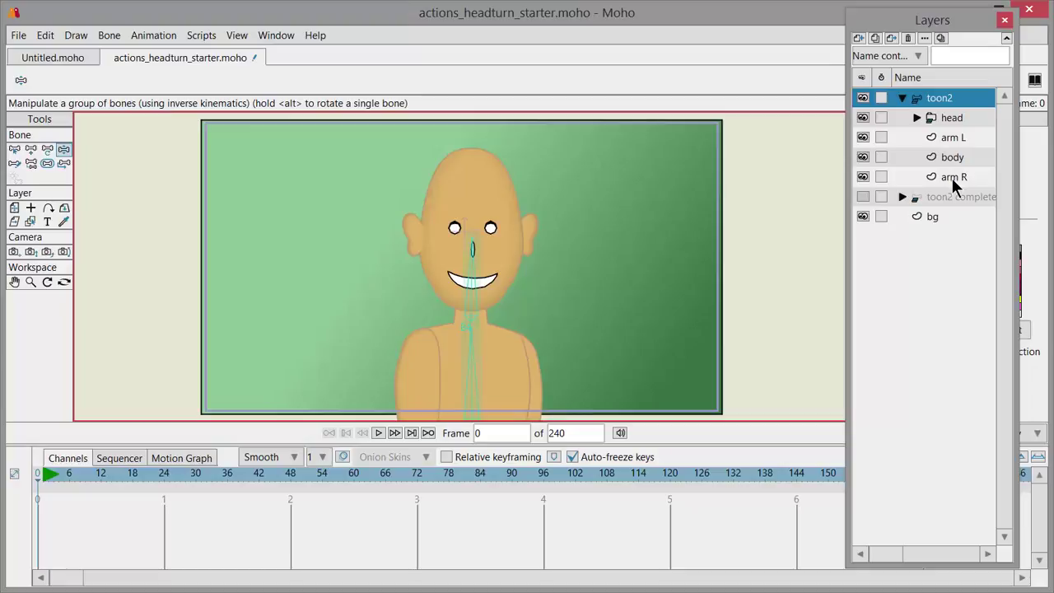
{"action": "left_click", "coordinate": [929, 116]}
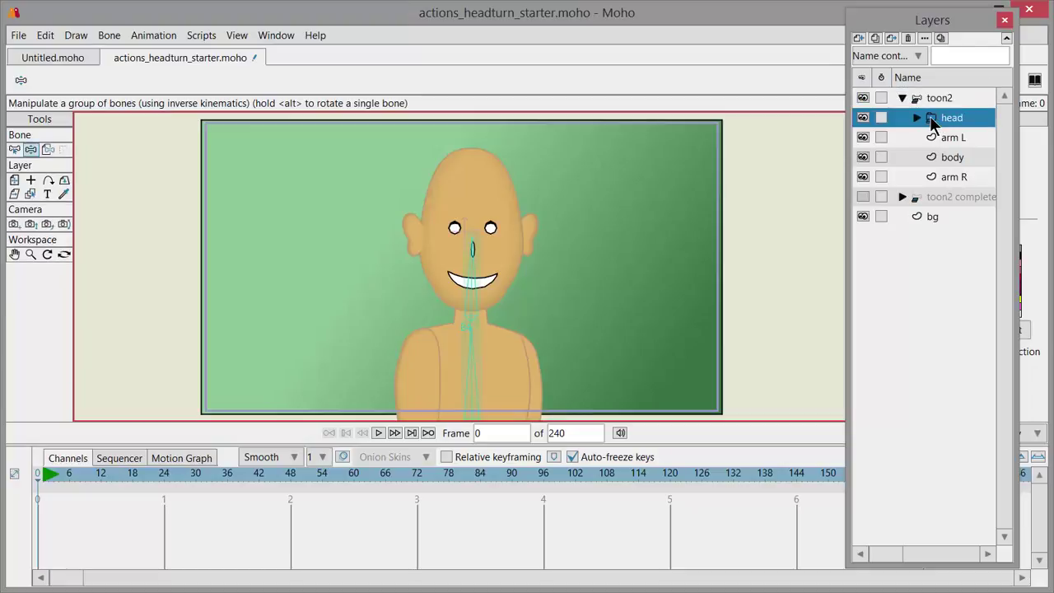
{"action": "double_click", "coordinate": [930, 116]}
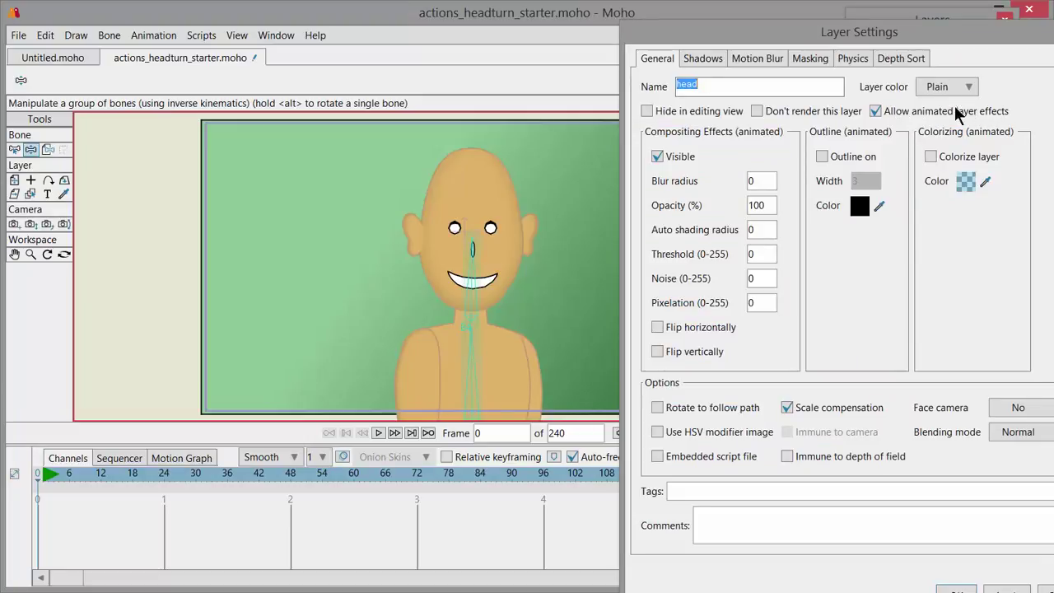
{"action": "left_click", "coordinate": [907, 59]}
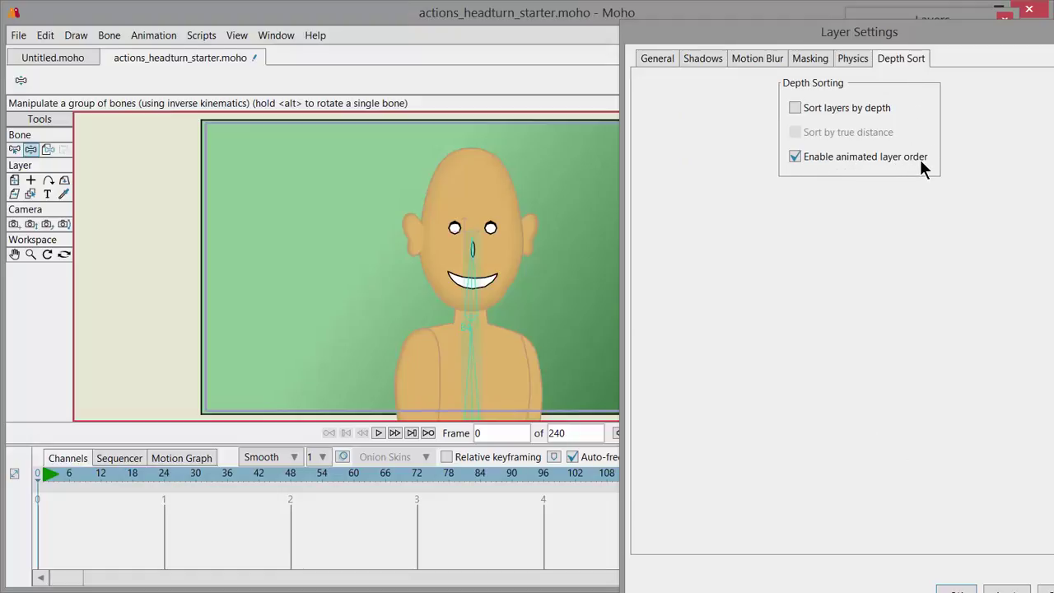
{"action": "mouse_move", "coordinate": [959, 37]}
{"action": "left_mouse_down"}
{"action": "mouse_move", "coordinate": [942, 33]}
{"action": "mouse_move", "coordinate": [950, 26]}
{"action": "left_mouse_up"}
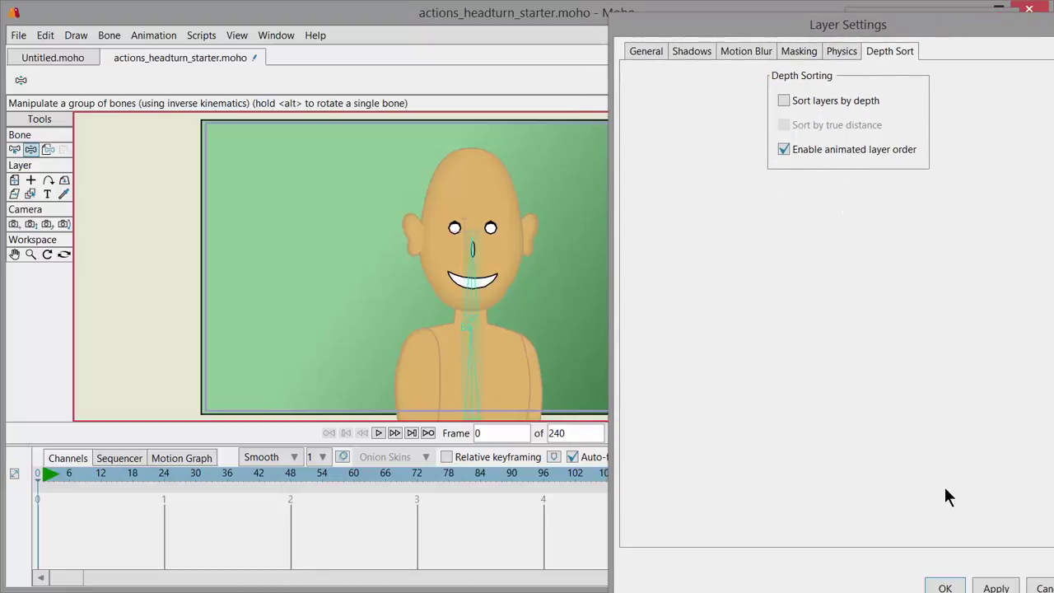
{"action": "left_click", "coordinate": [945, 587]}
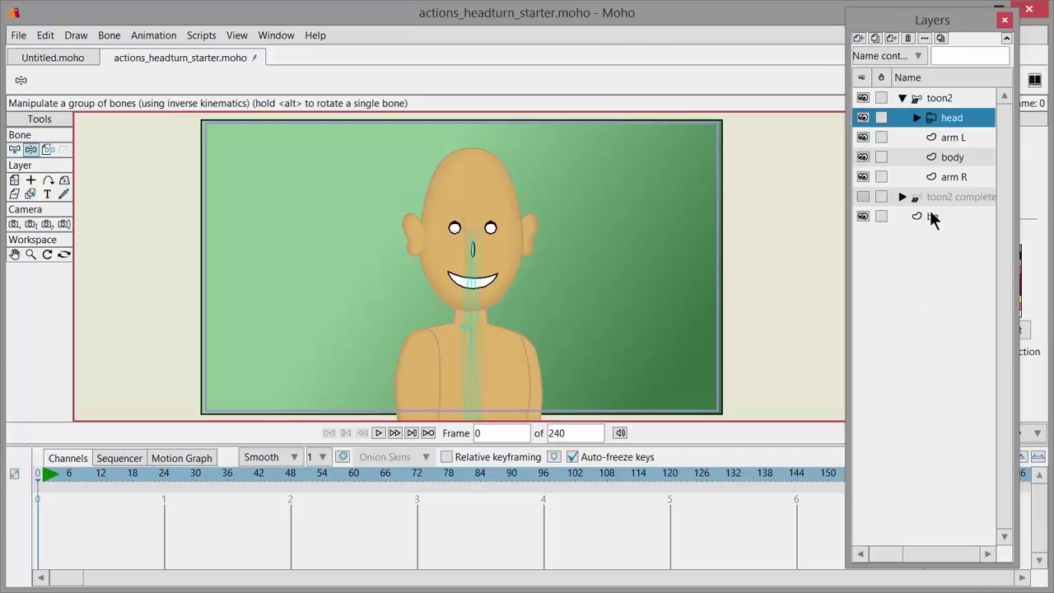
- Check the Allow animated layer effects option in the general settings of the toon2 and arm L layers
{"action": "left_click", "coordinate": [934, 99]}
{"action": "double_click", "coordinate": [934, 99]}
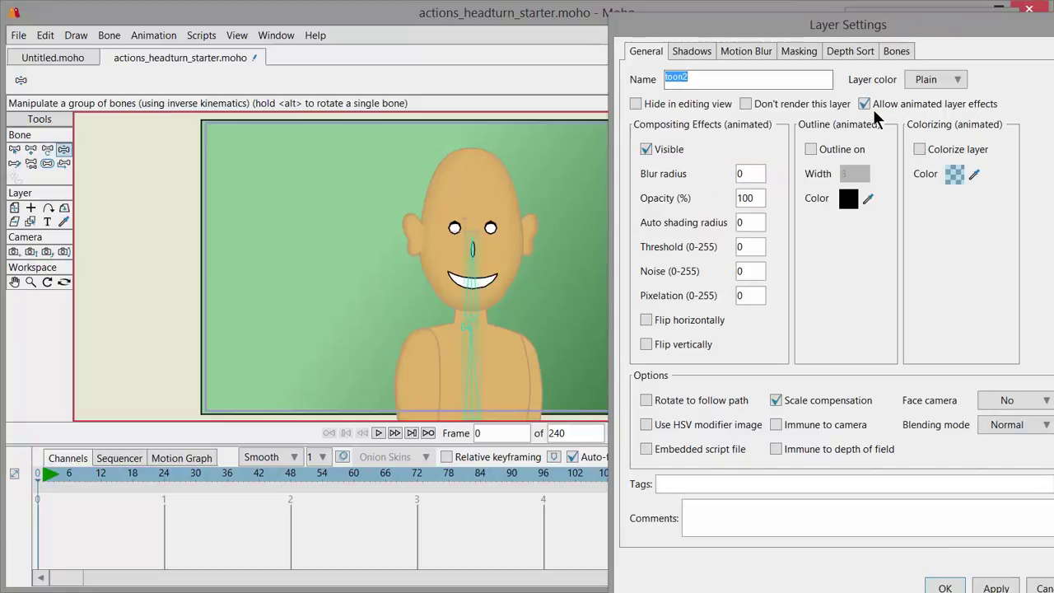
{"action": "left_click", "coordinate": [943, 585]}
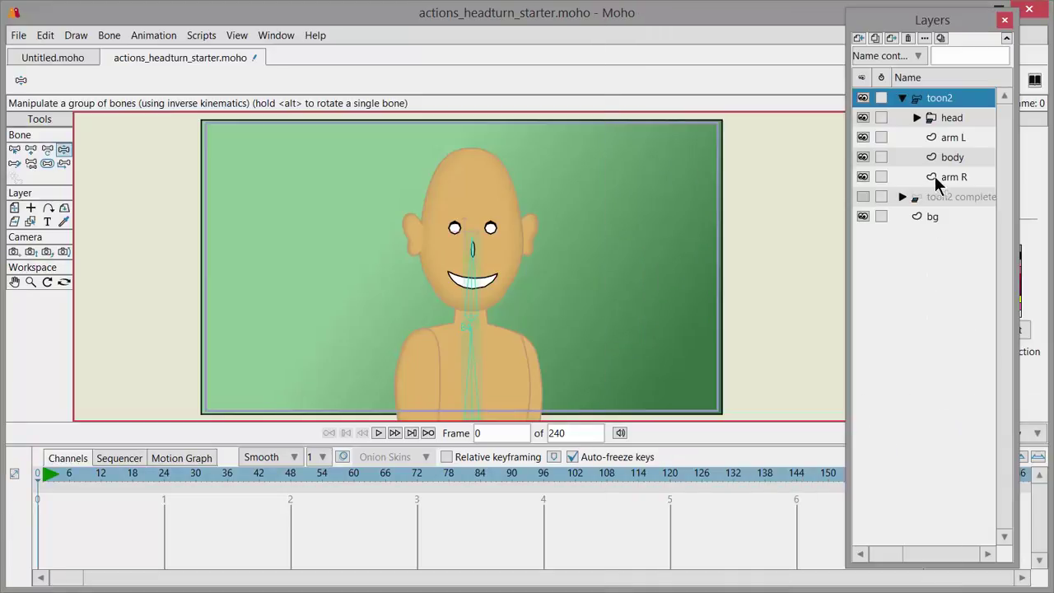
{"action": "double_click", "coordinate": [949, 136]}
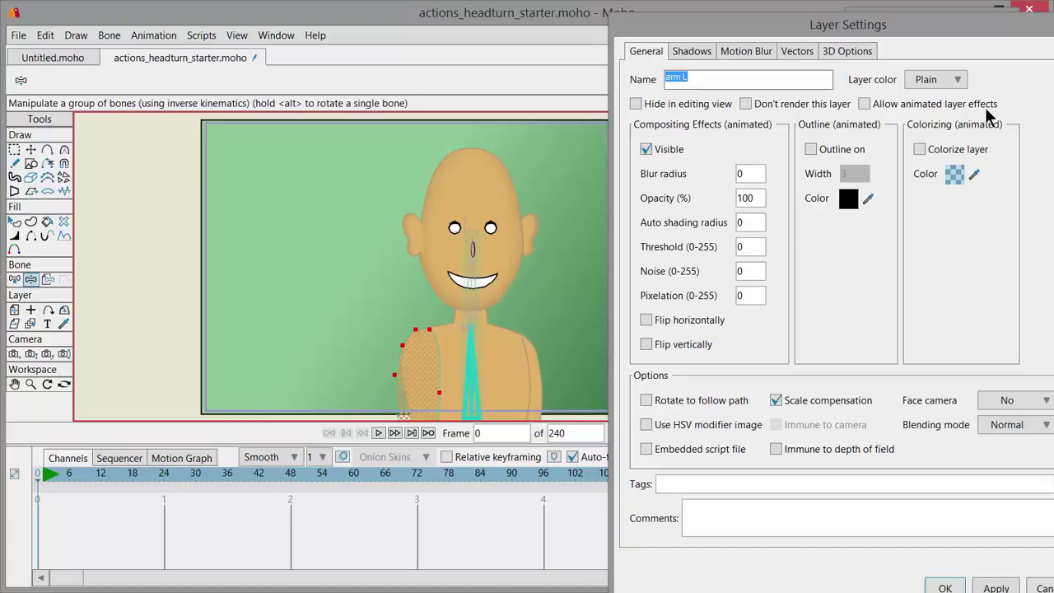
{"action": "left_click", "coordinate": [1041, 588]}
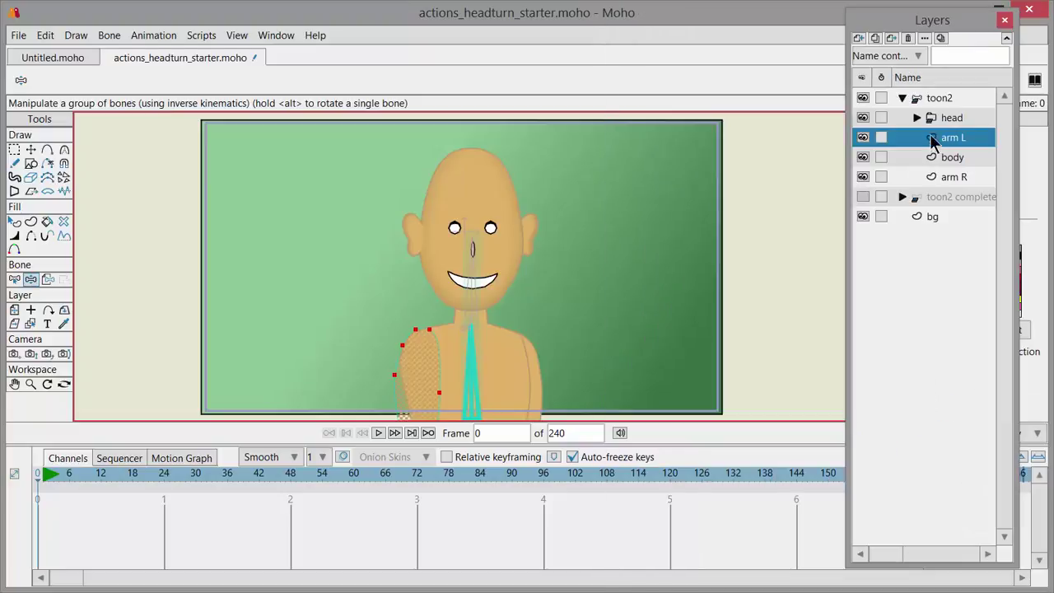
- Expand the head group and make sure Allow animated layer effects is enabled for the ear L, head face and ear R layers
{"action": "left_click", "coordinate": [929, 118]}
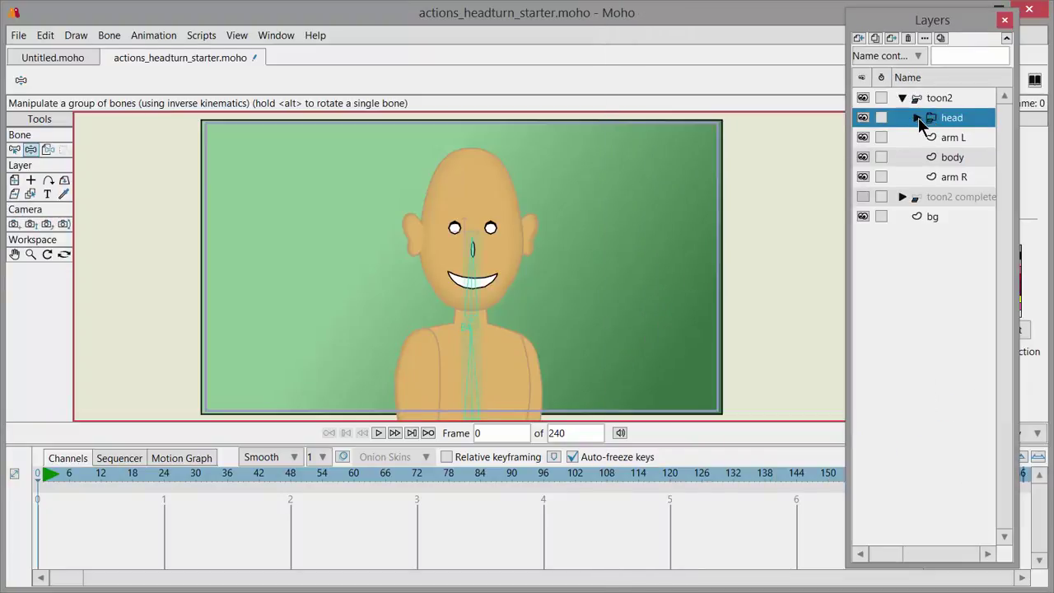
{"action": "left_click", "coordinate": [916, 118]}
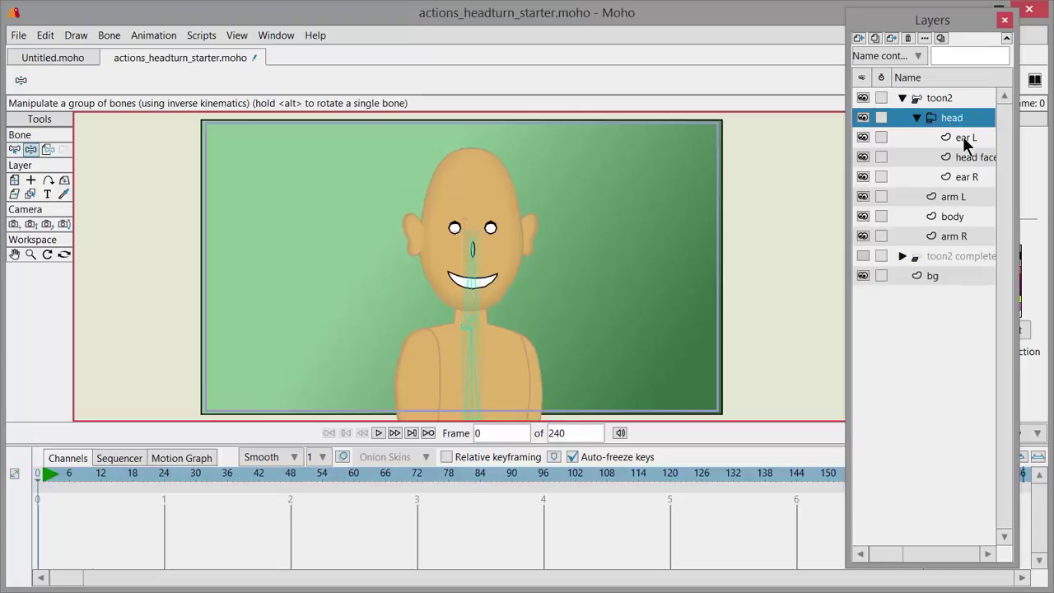
{"action": "double_click", "coordinate": [963, 140]}
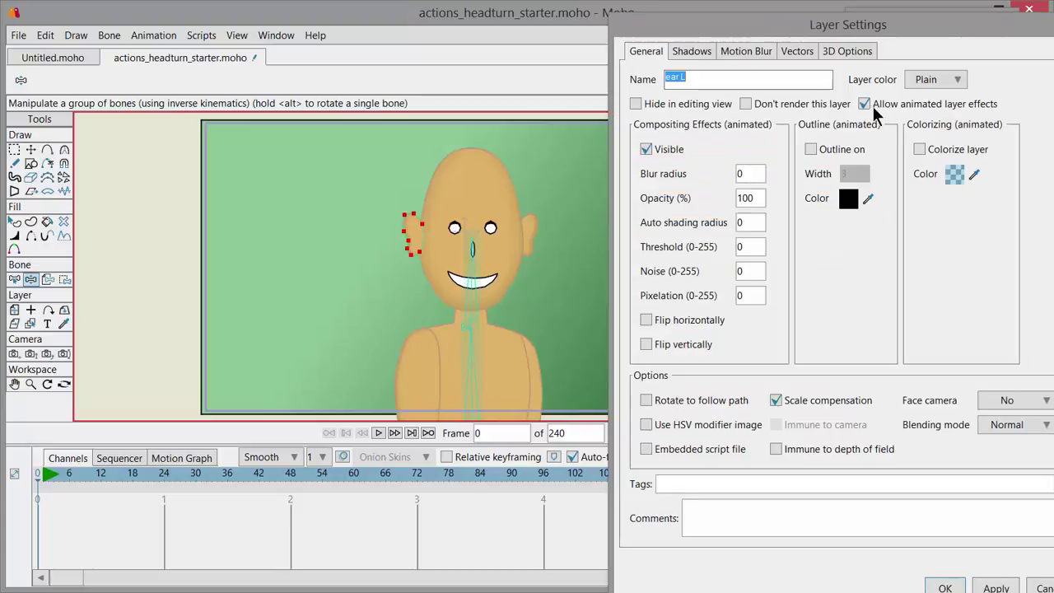
{"action": "left_click", "coordinate": [944, 588]}
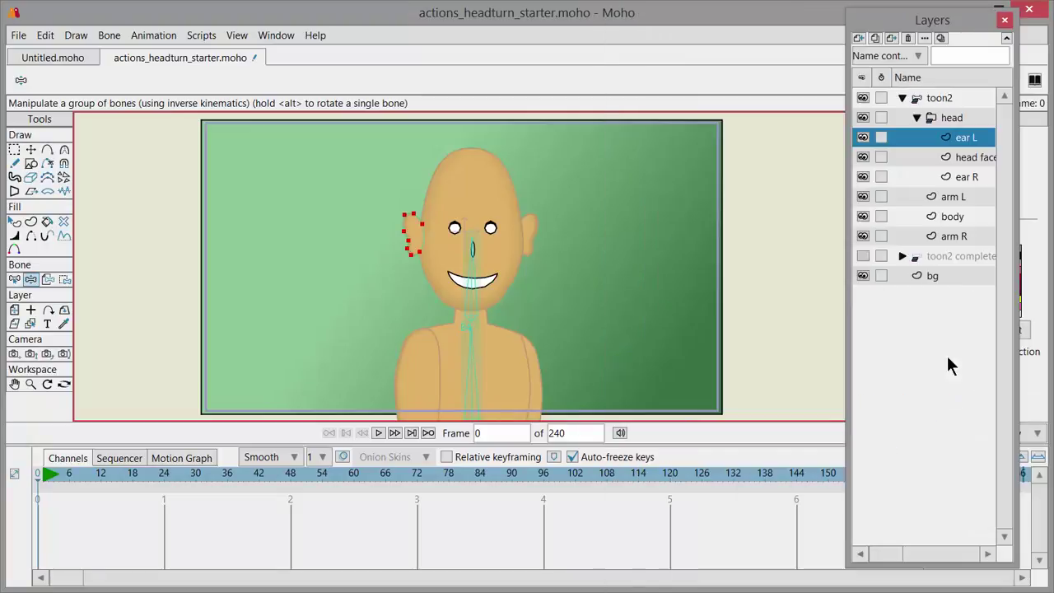
{"action": "double_click", "coordinate": [970, 157]}
{"action": "left_click", "coordinate": [864, 104]}
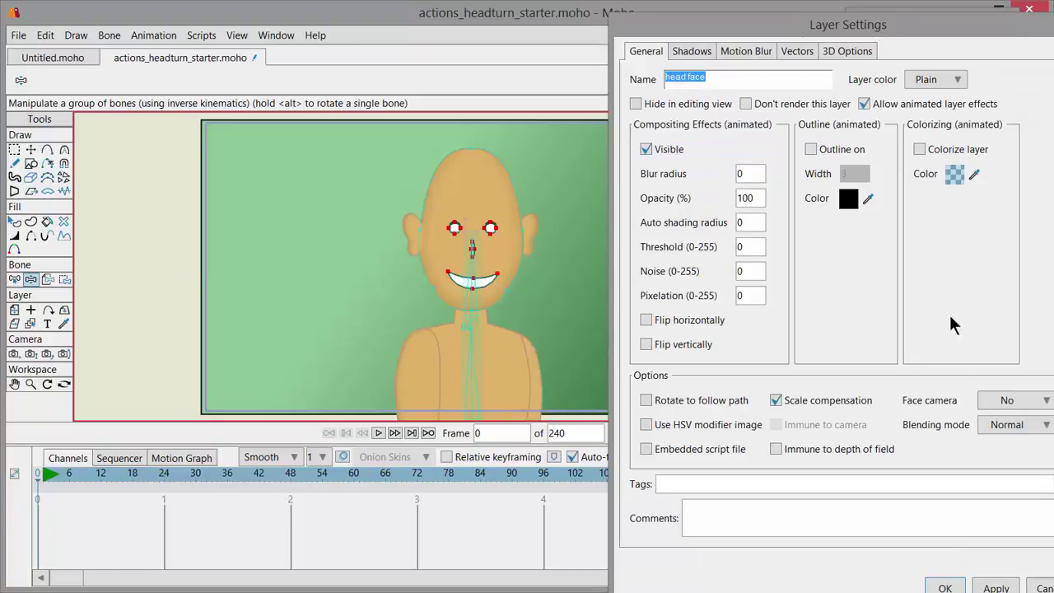
{"action": "left_click", "coordinate": [993, 587]}
{"action": "left_click", "coordinate": [949, 587]}
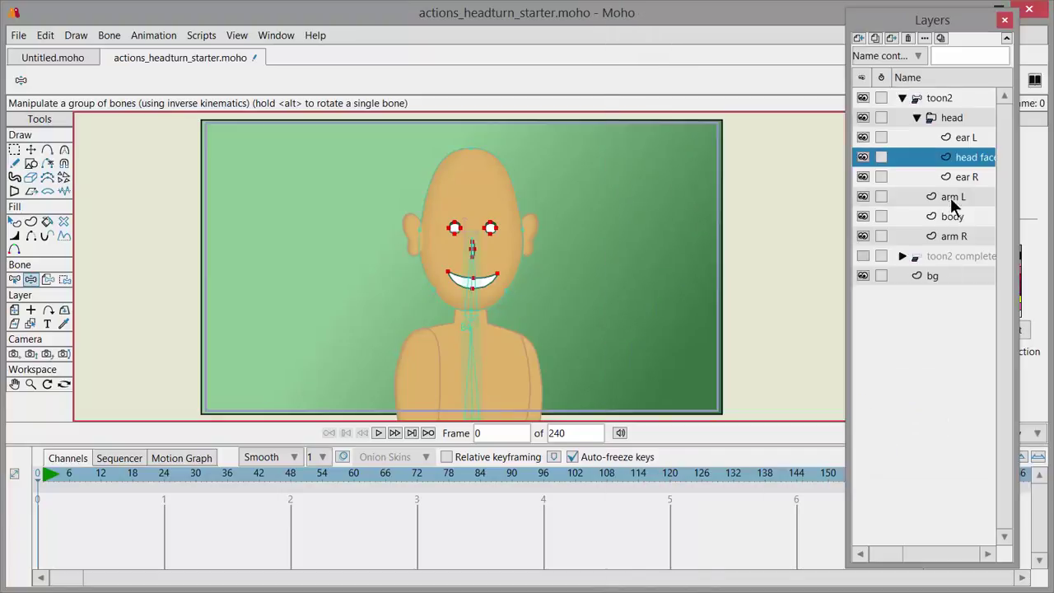
{"action": "double_click", "coordinate": [955, 174]}
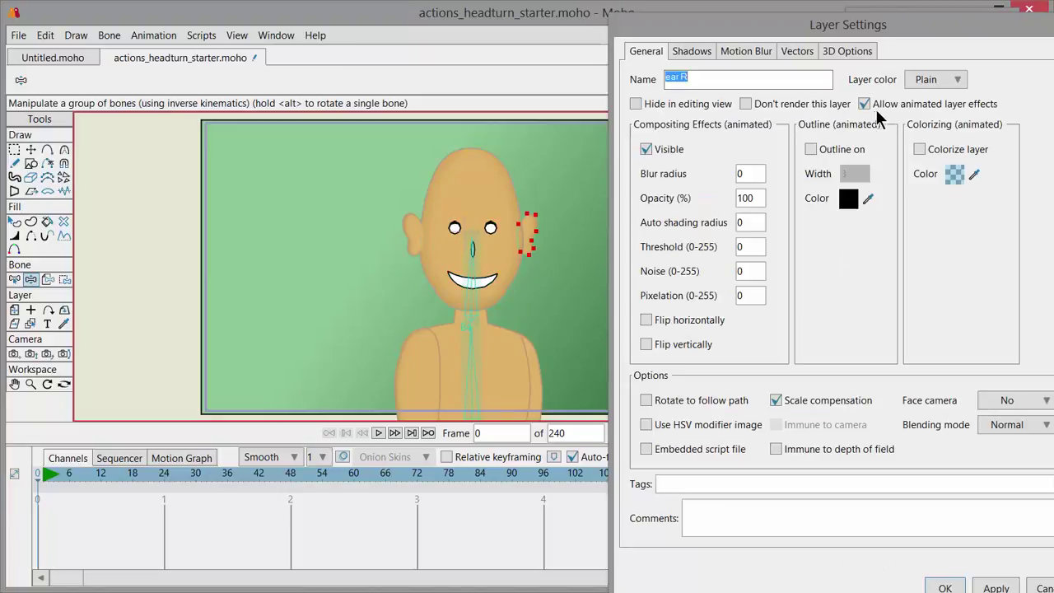
{"action": "key", "text": "Return"}
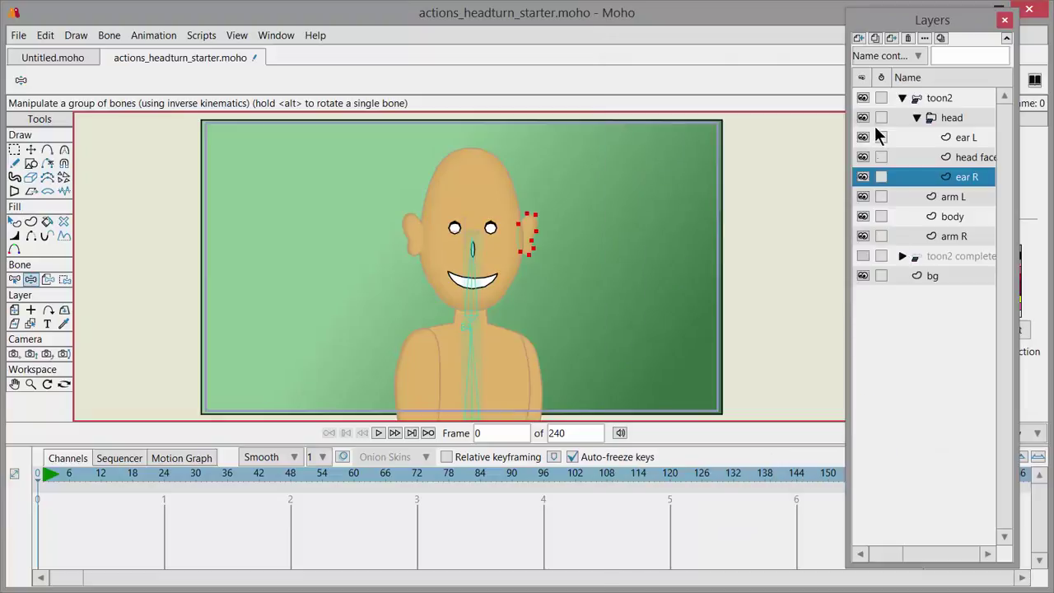
- Add an upright bone beside the head on the toon2 bone layer and name it headturn
{"action": "left_click", "coordinate": [918, 98]}
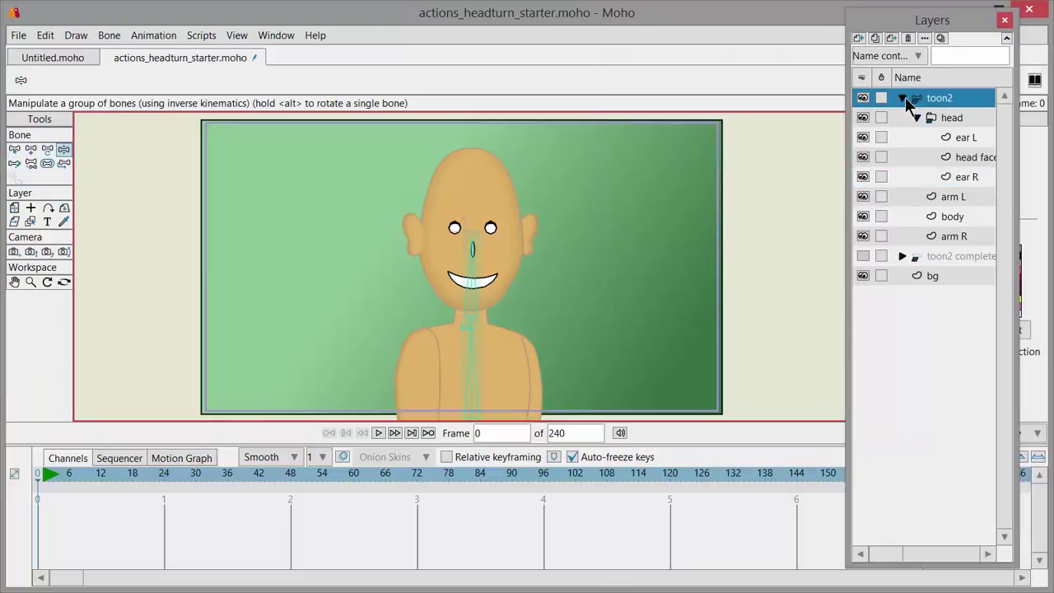
{"action": "left_click", "coordinate": [901, 98]}
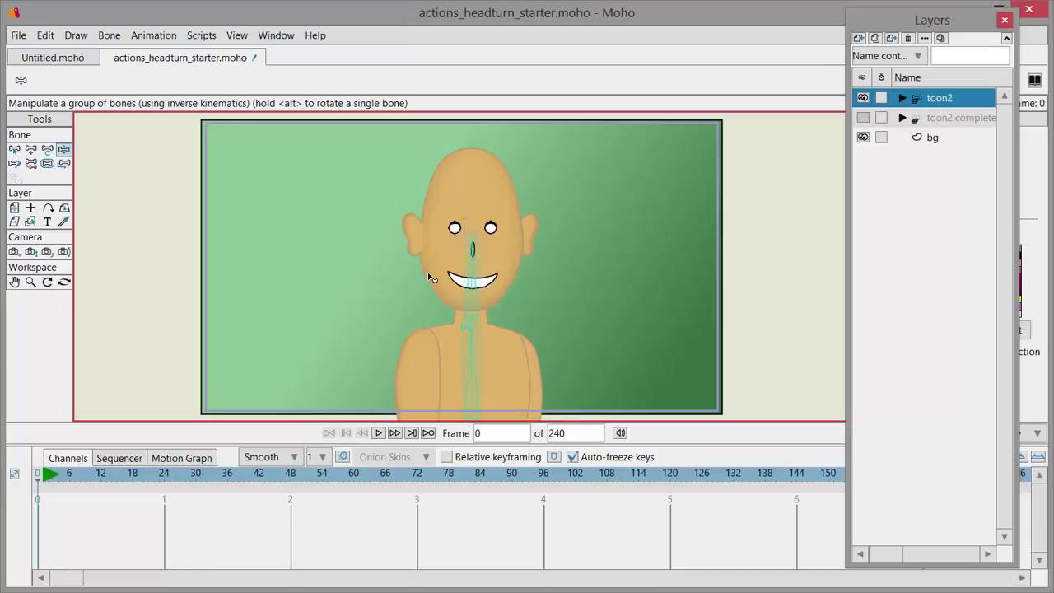
{"action": "left_click", "coordinate": [32, 152]}
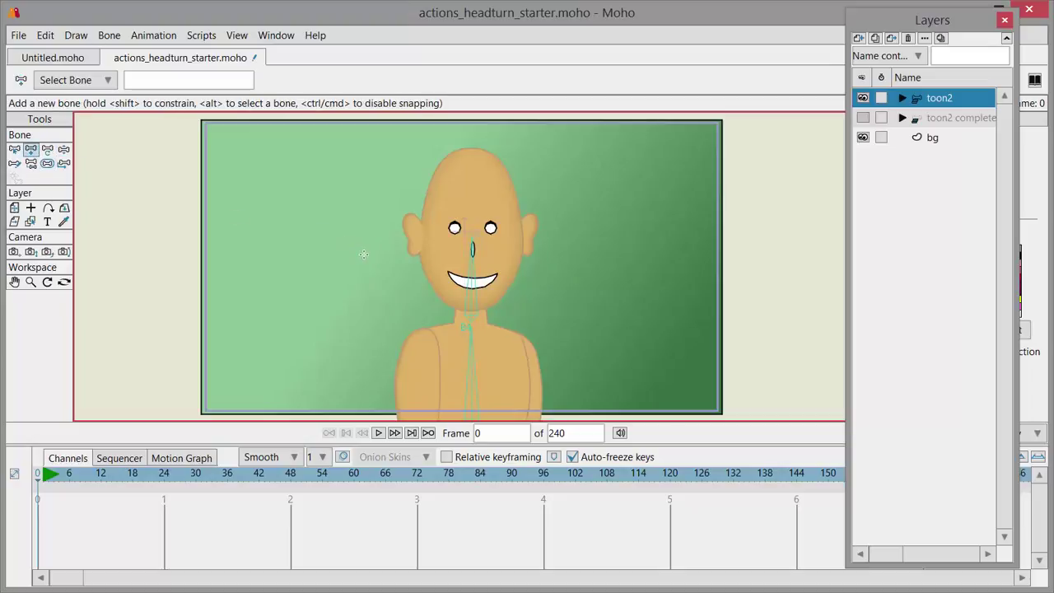
{"action": "left_click_drag", "start_coordinate": [366, 255], "coordinate": [369, 182]}
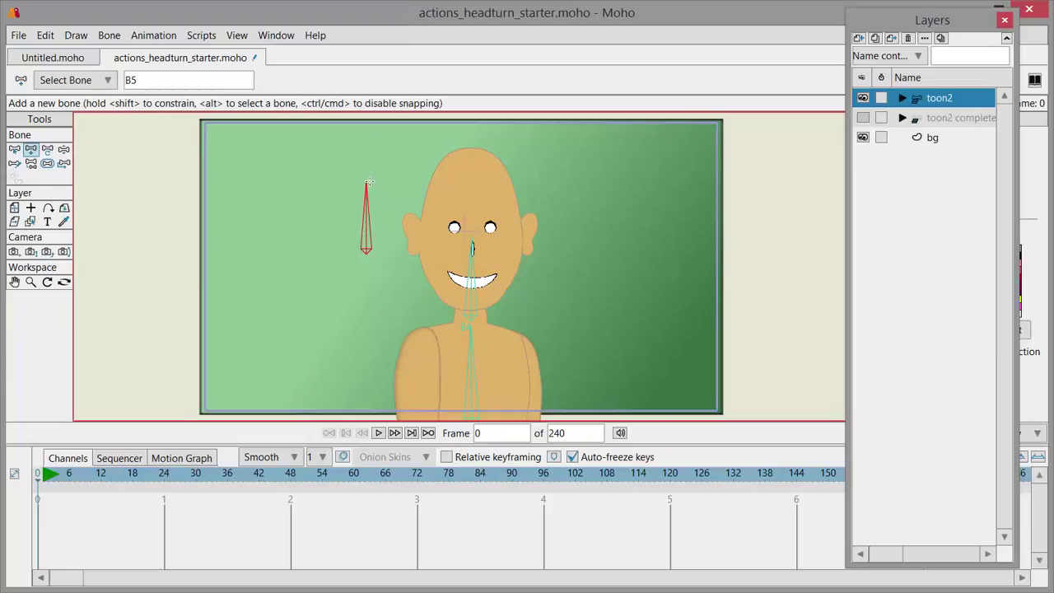
{"action": "left_click", "coordinate": [162, 82]}
{"action": "type", "text": "head"}
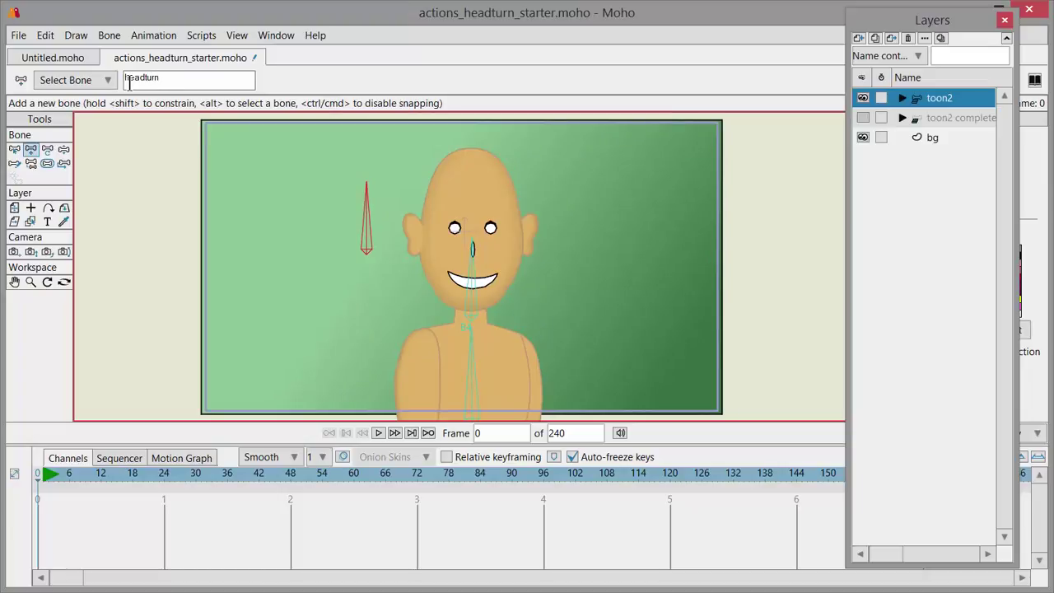
{"action": "type", "text": "turn"}
{"action": "key", "text": "Return"}
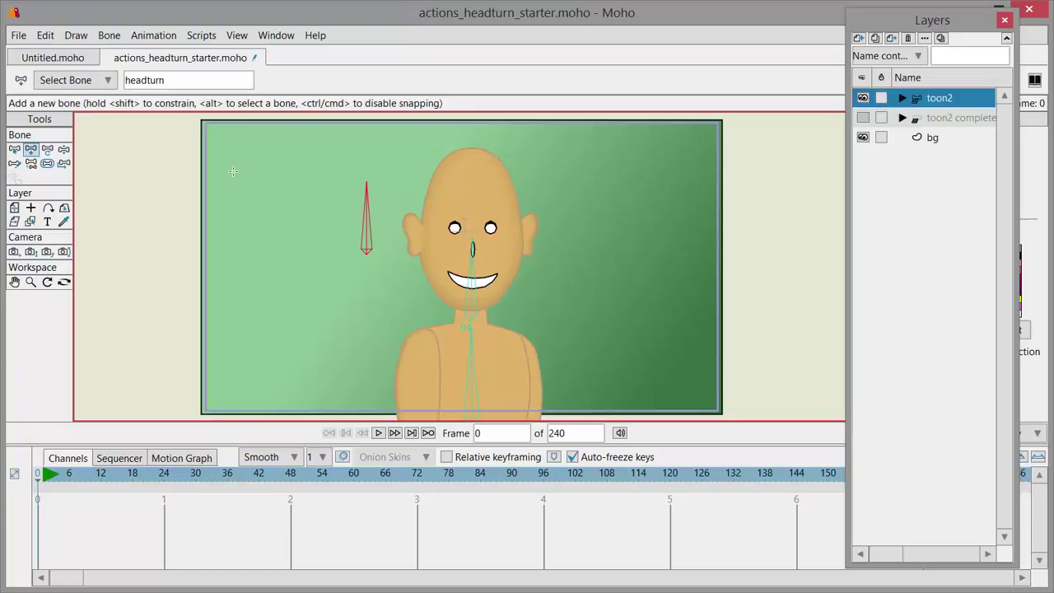
- Make a smart bone dial from the headturn bone with angles -90 to 90, 100 frames and separate actions for positive and negative angles
{"action": "left_click", "coordinate": [109, 35]}
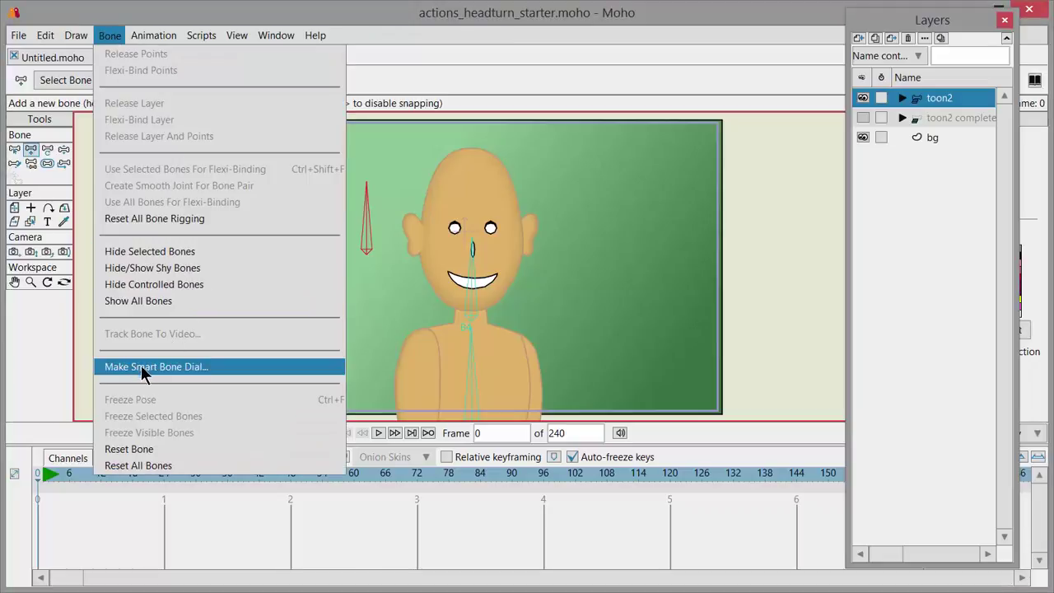
{"action": "left_click", "coordinate": [214, 368]}
{"action": "left_click_drag", "start_coordinate": [556, 256], "coordinate": [647, 198]}
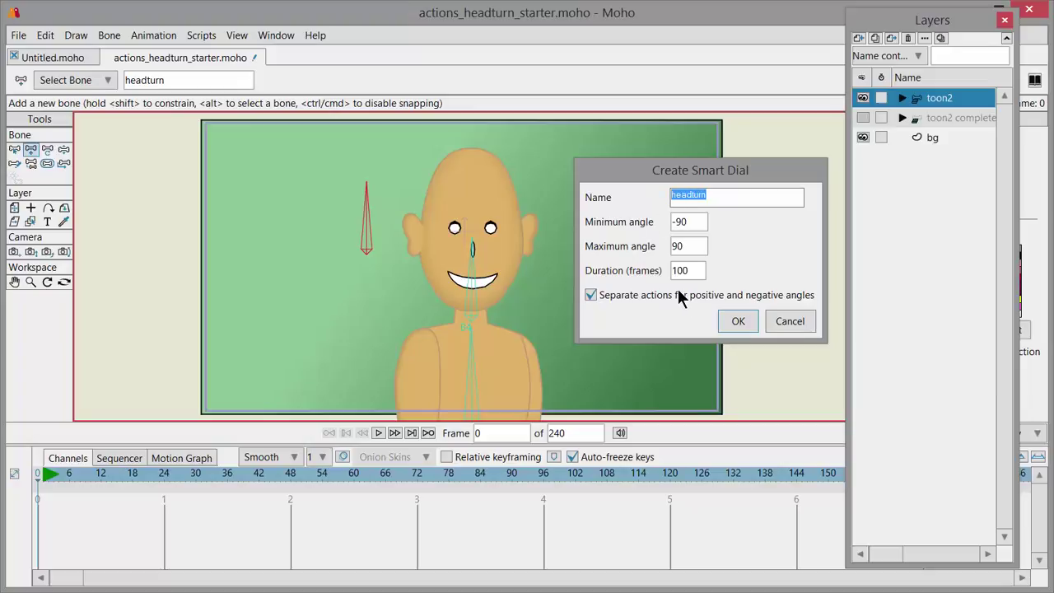
{"action": "left_click", "coordinate": [738, 318]}
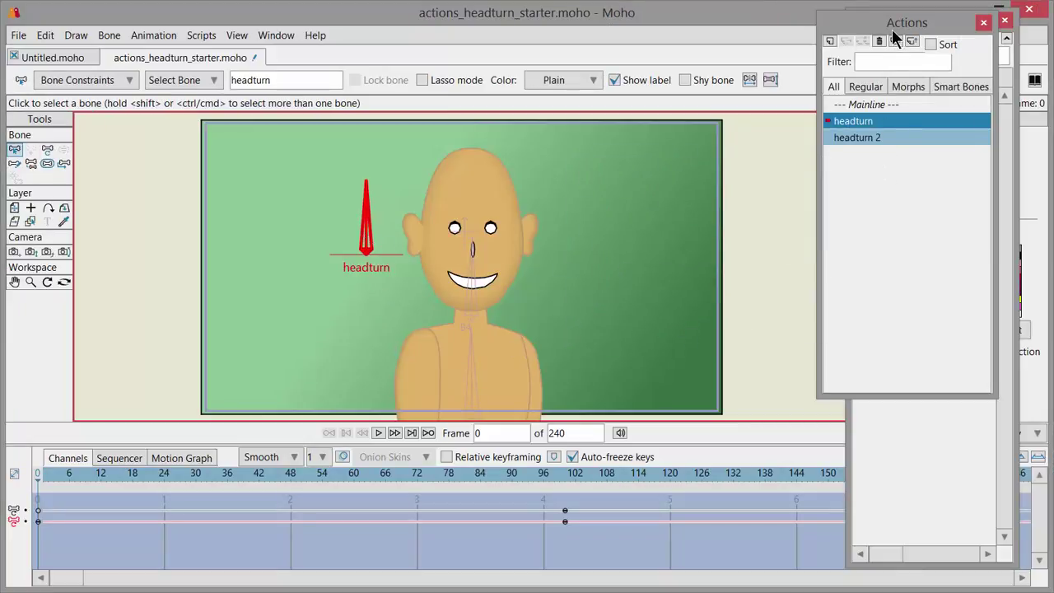
{"action": "left_click_drag", "start_coordinate": [891, 29], "coordinate": [735, 27]}
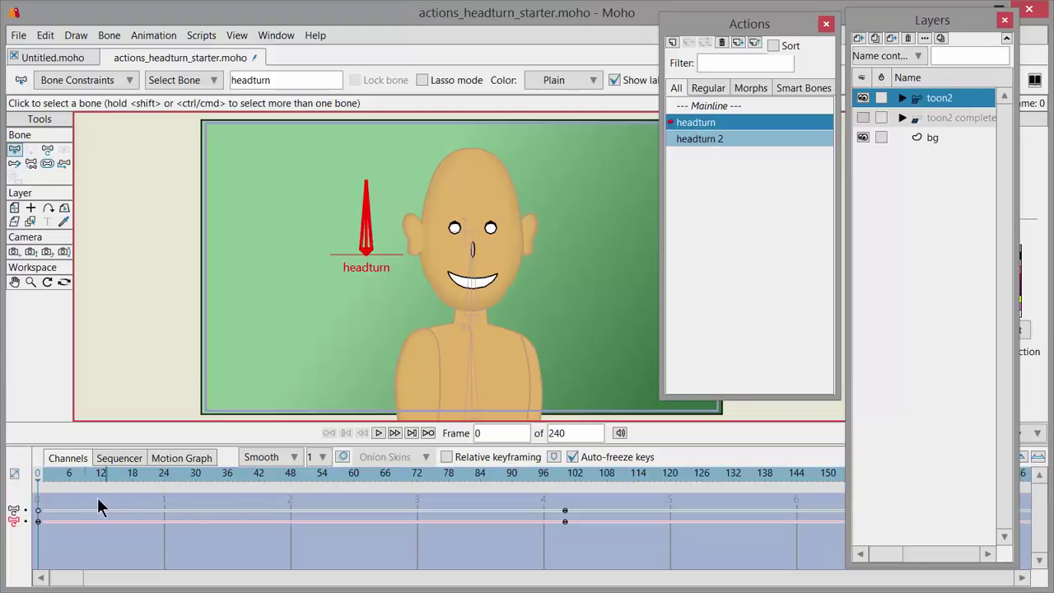
- Scrub the headturn and headturn 2 actions between frames 0 and 100 to examine the dial's rotation
{"action": "left_click_drag", "start_coordinate": [37, 485], "coordinate": [567, 522]}
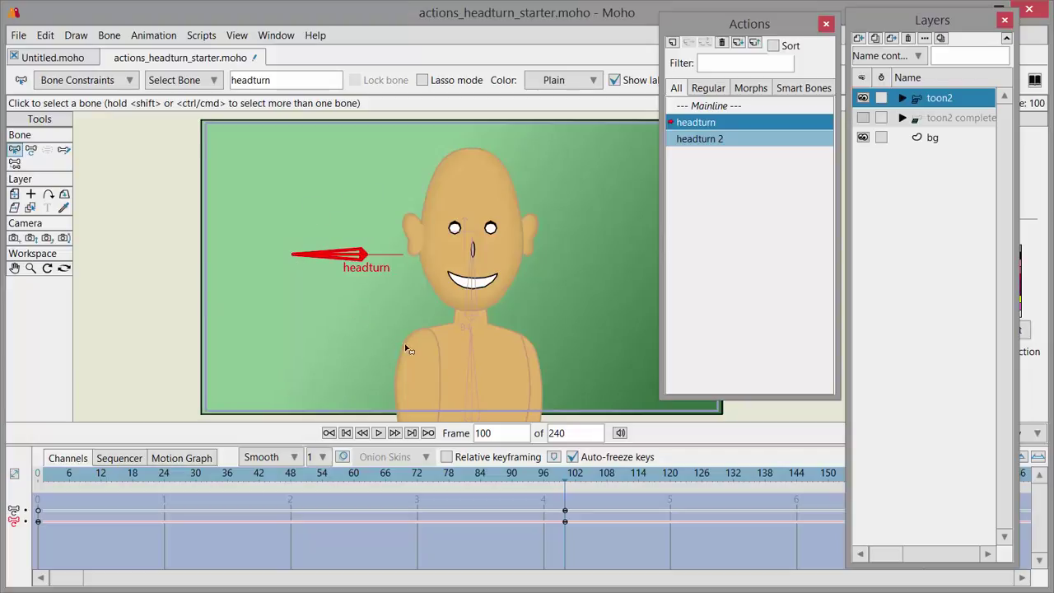
{"action": "left_click_drag", "start_coordinate": [565, 482], "coordinate": [37, 484]}
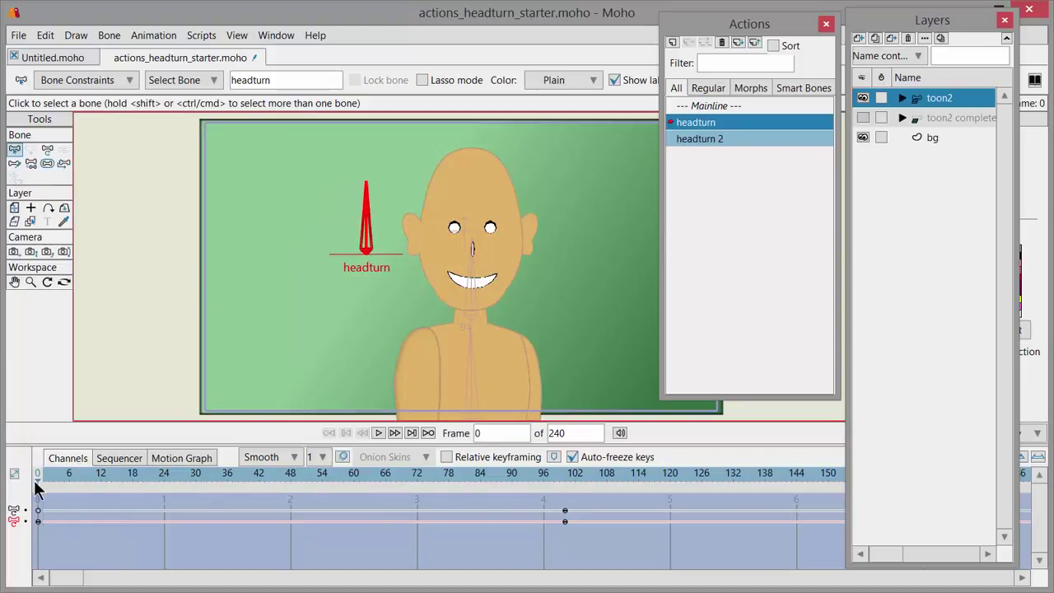
{"action": "left_click", "coordinate": [706, 138]}
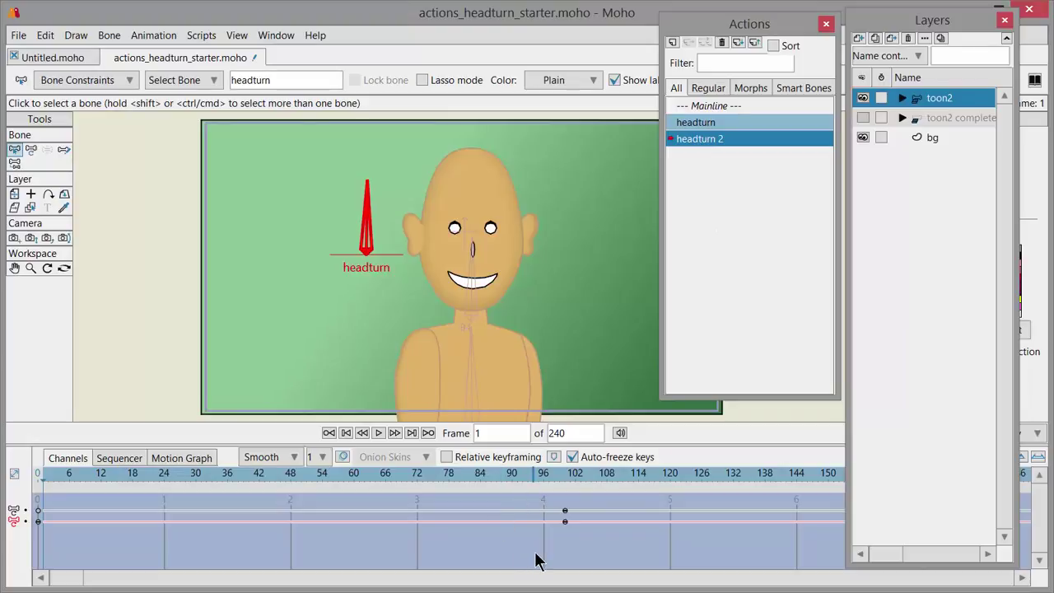
{"action": "left_click_drag", "start_coordinate": [46, 485], "coordinate": [564, 501]}
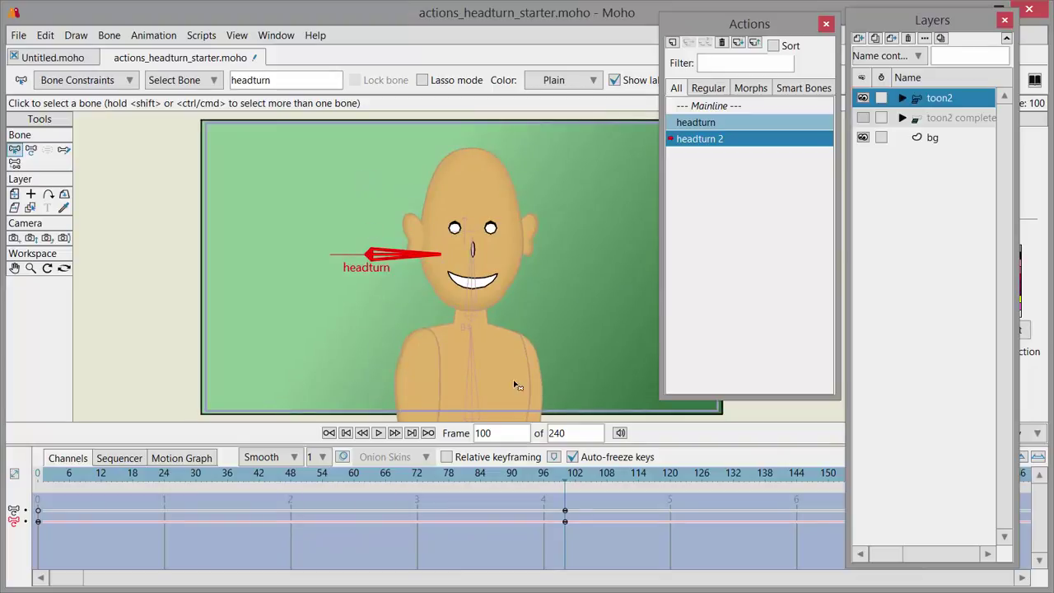
{"action": "left_click_drag", "start_coordinate": [567, 485], "coordinate": [35, 504]}
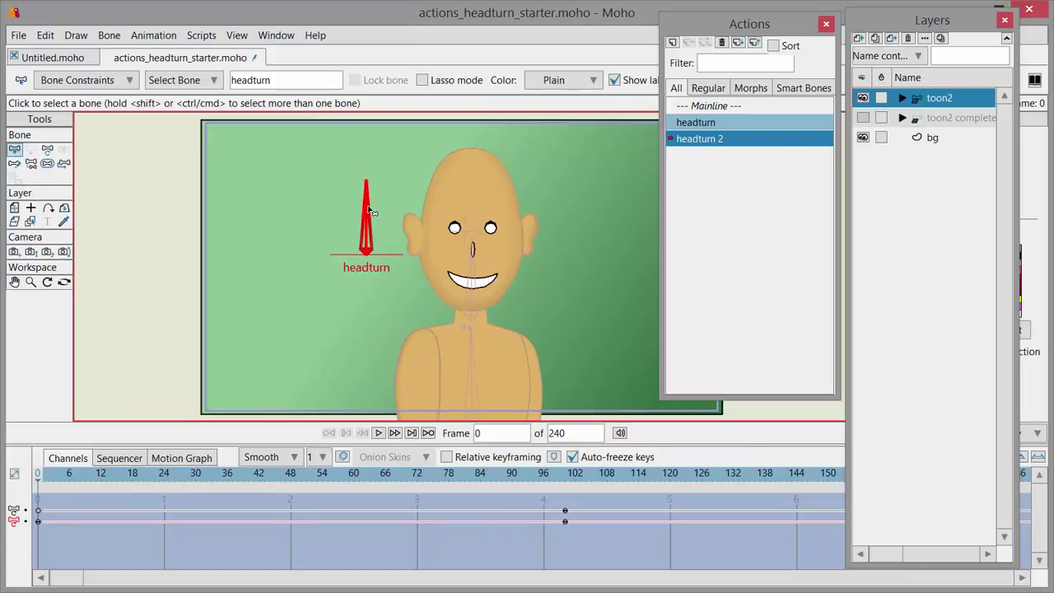
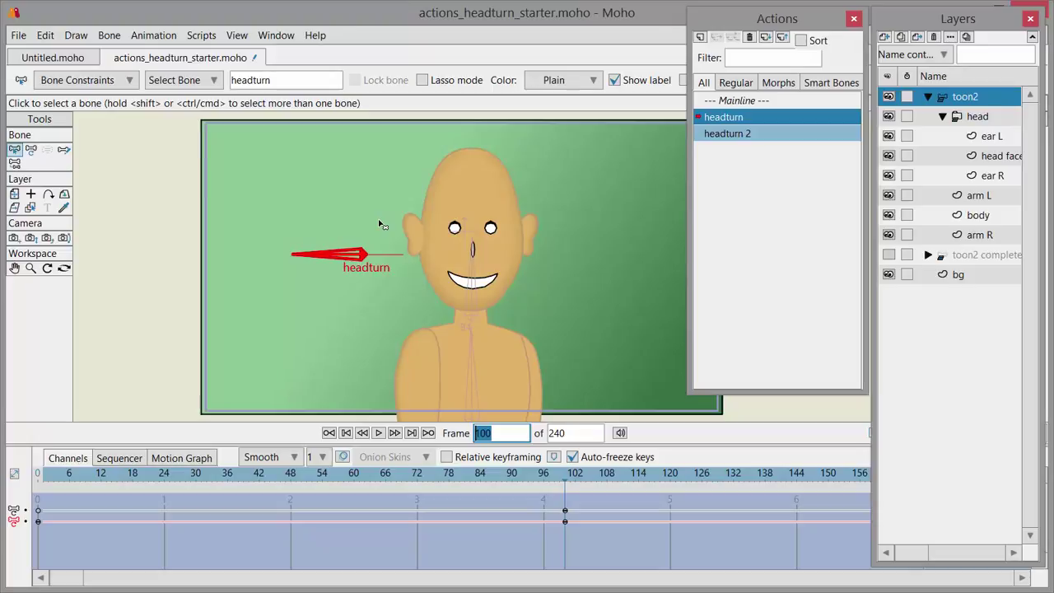
- At frame 100 of the headturn action, shift the eyes, nose and mouth points of the head face layer left to X about -0.04
{"action": "left_click", "coordinate": [996, 157]}
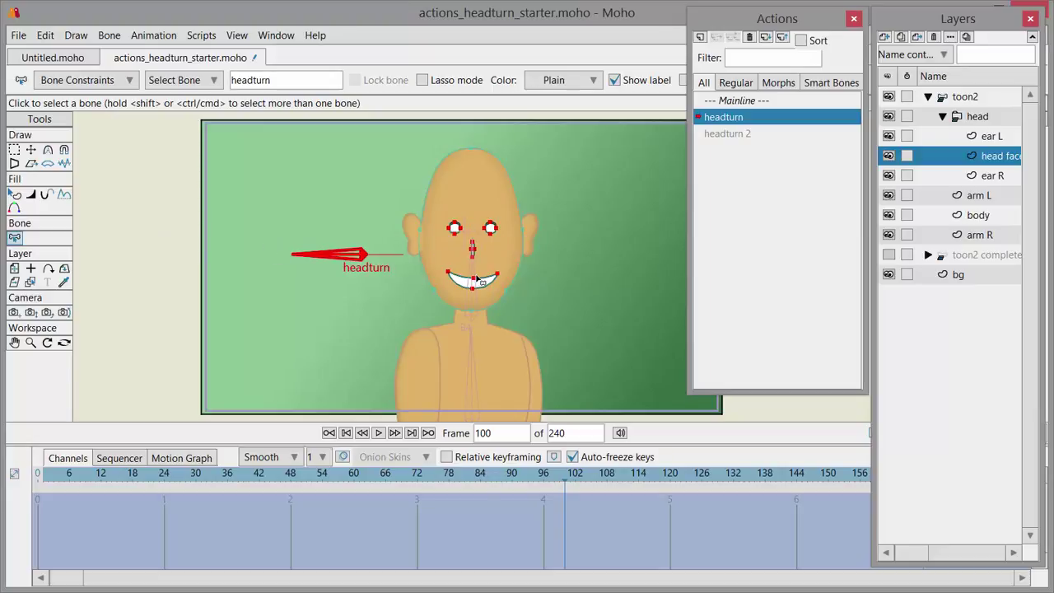
{"action": "left_click", "coordinate": [14, 150]}
{"action": "left_click_drag", "start_coordinate": [701, 33], "coordinate": [728, 34]}
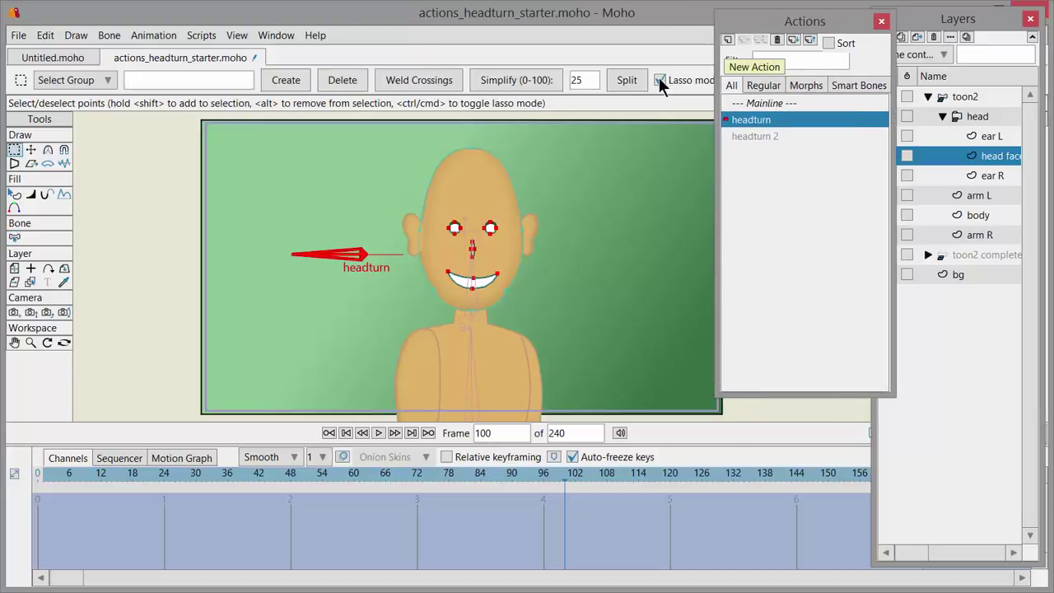
{"action": "left_click_drag", "start_coordinate": [771, 34], "coordinate": [740, 32]}
{"action": "mouse_move", "coordinate": [486, 196]}
{"action": "left_mouse_down"}
{"action": "mouse_move", "coordinate": [437, 219]}
{"action": "mouse_move", "coordinate": [442, 282]}
{"action": "mouse_move", "coordinate": [469, 294]}
{"action": "mouse_move", "coordinate": [502, 285]}
{"action": "mouse_move", "coordinate": [510, 208]}
{"action": "mouse_move", "coordinate": [476, 194]}
{"action": "left_mouse_up"}
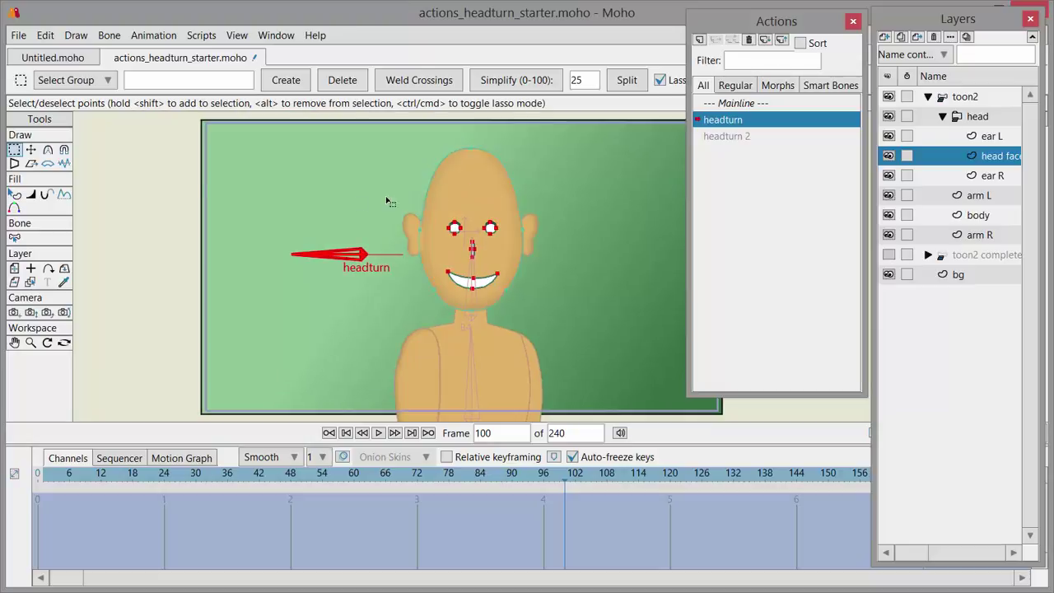
{"action": "left_click", "coordinate": [31, 151]}
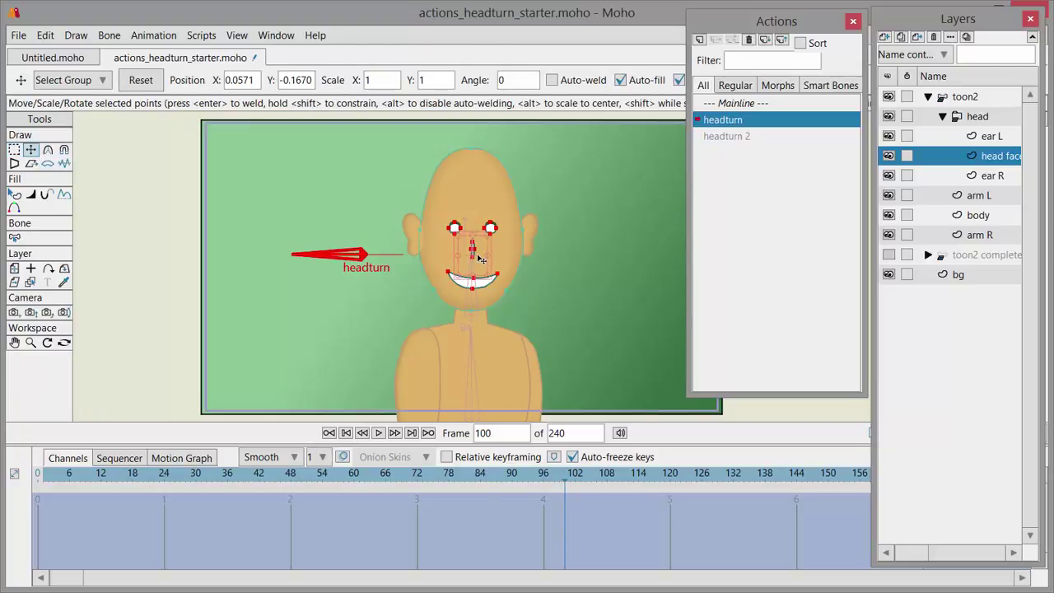
{"action": "left_click_drag", "start_coordinate": [481, 259], "coordinate": [466, 261]}
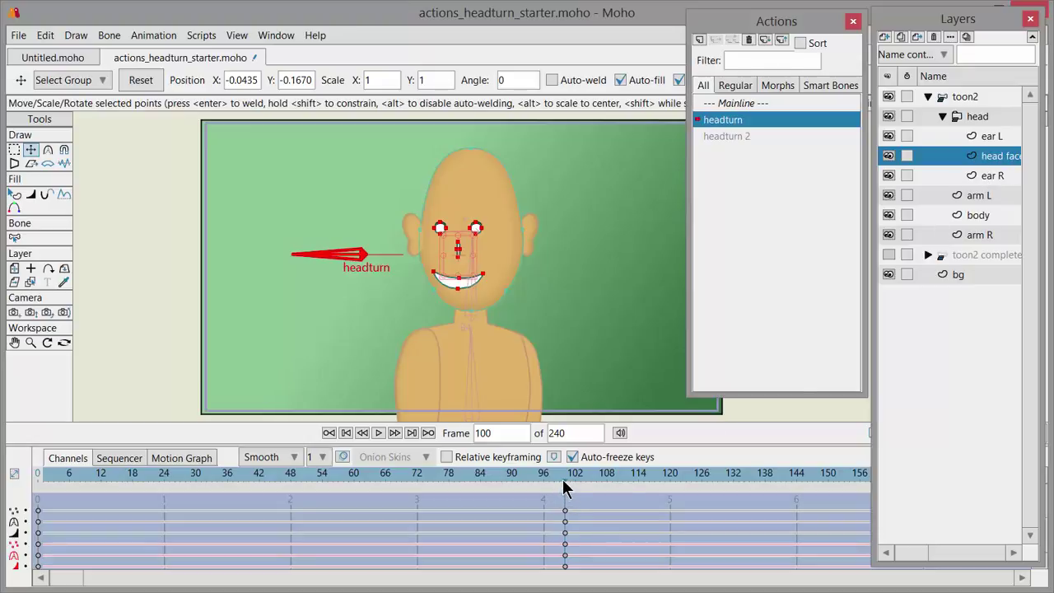
- At frame 24 of the headturn action, reorder the head group with ear R above head face and ear L below it
{"action": "left_click_drag", "start_coordinate": [563, 481], "coordinate": [308, 489]}
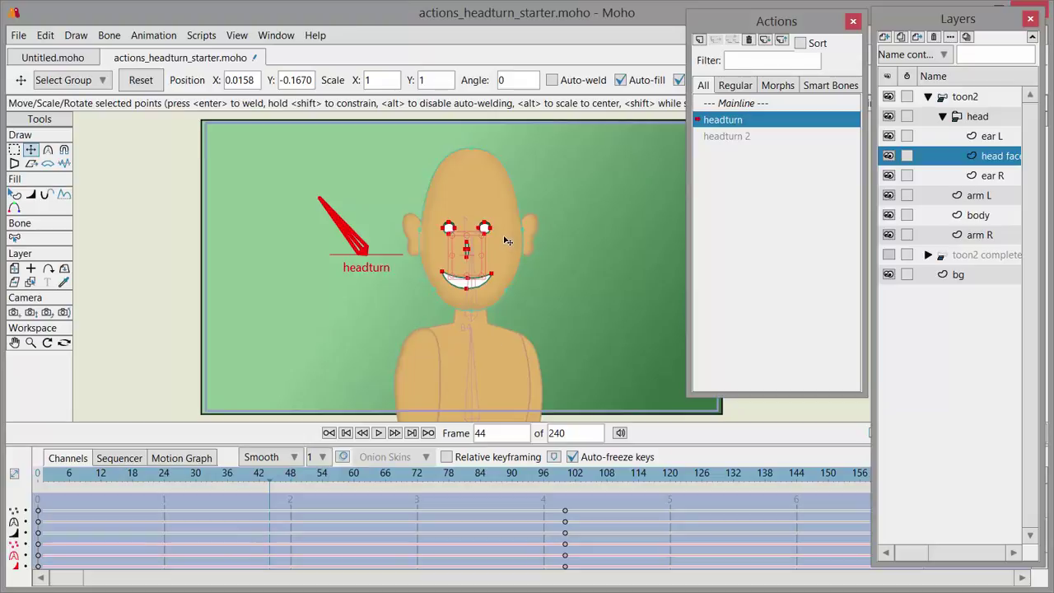
{"action": "left_click_drag", "start_coordinate": [246, 476], "coordinate": [164, 508]}
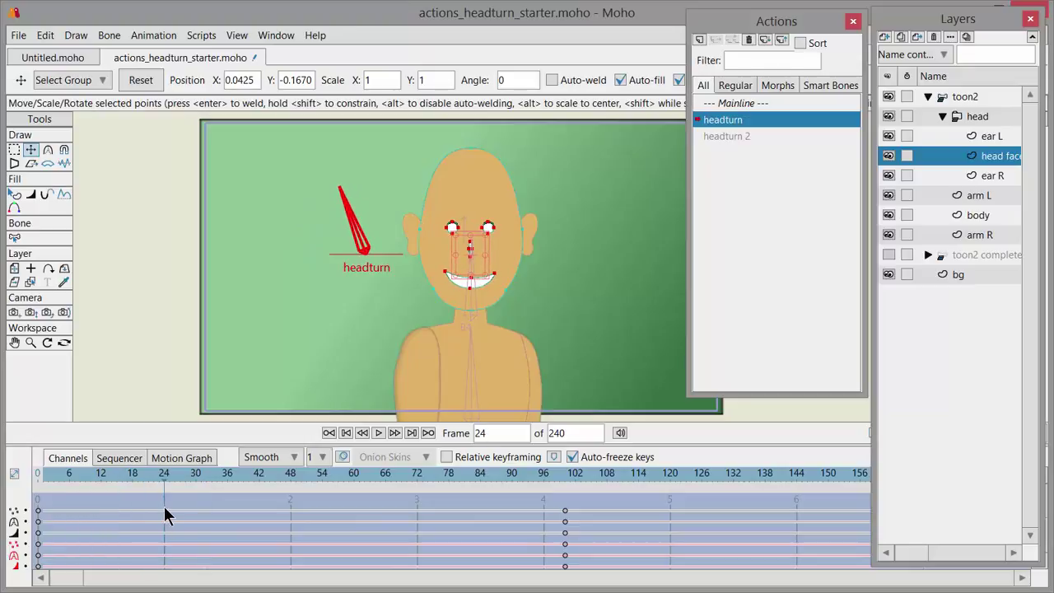
{"action": "left_click", "coordinate": [998, 175]}
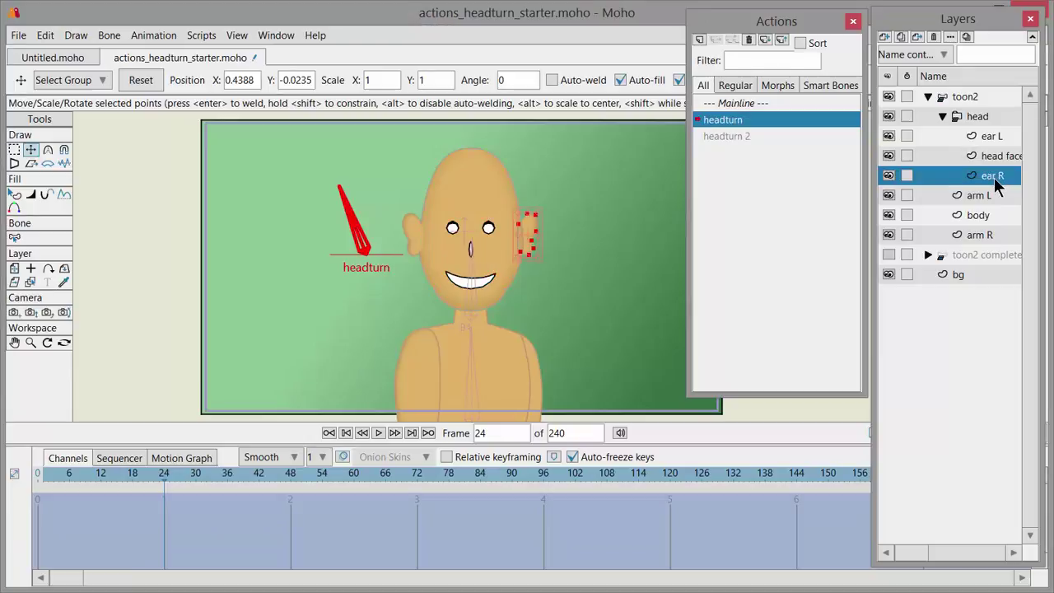
{"action": "left_click_drag", "start_coordinate": [991, 173], "coordinate": [995, 153]}
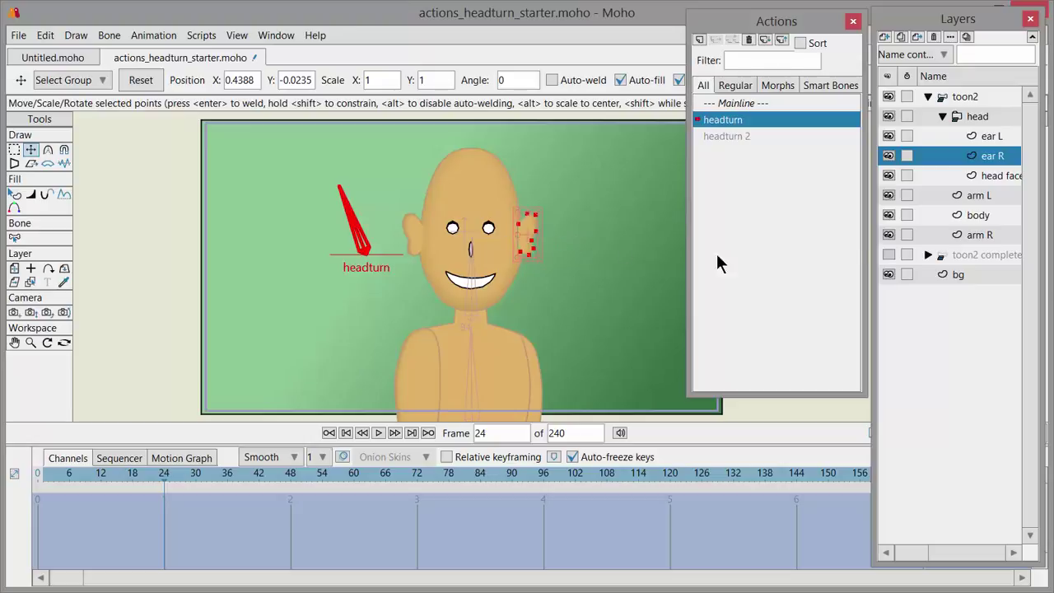
{"action": "left_click_drag", "start_coordinate": [990, 144], "coordinate": [1001, 189]}
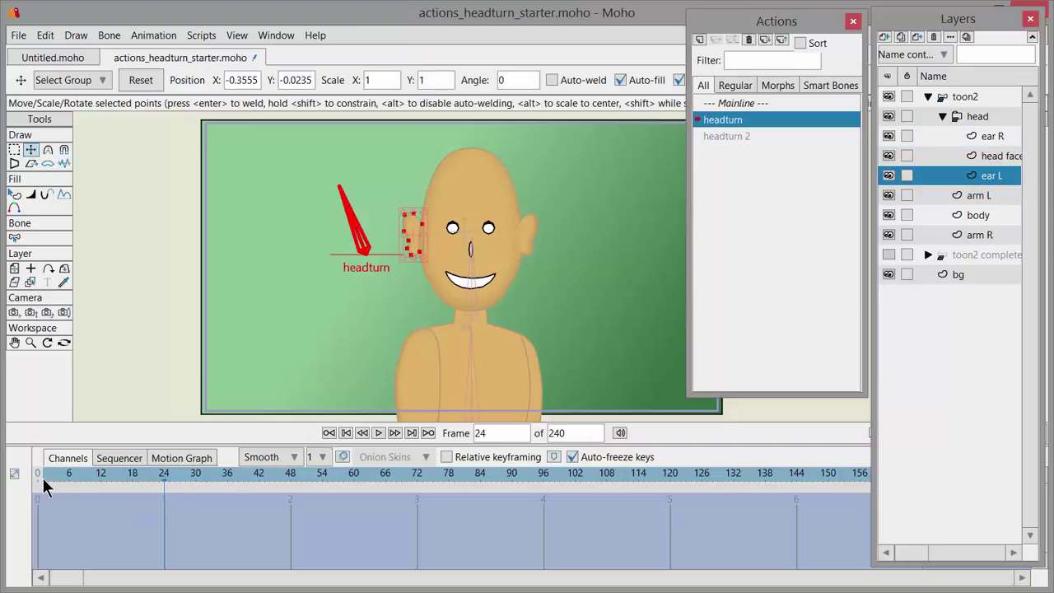
- At frame 100 of headturn, move the ear L points inward to X about -0.31 and the ear R points to X about 0.40
{"action": "left_click_drag", "start_coordinate": [45, 486], "coordinate": [466, 536]}
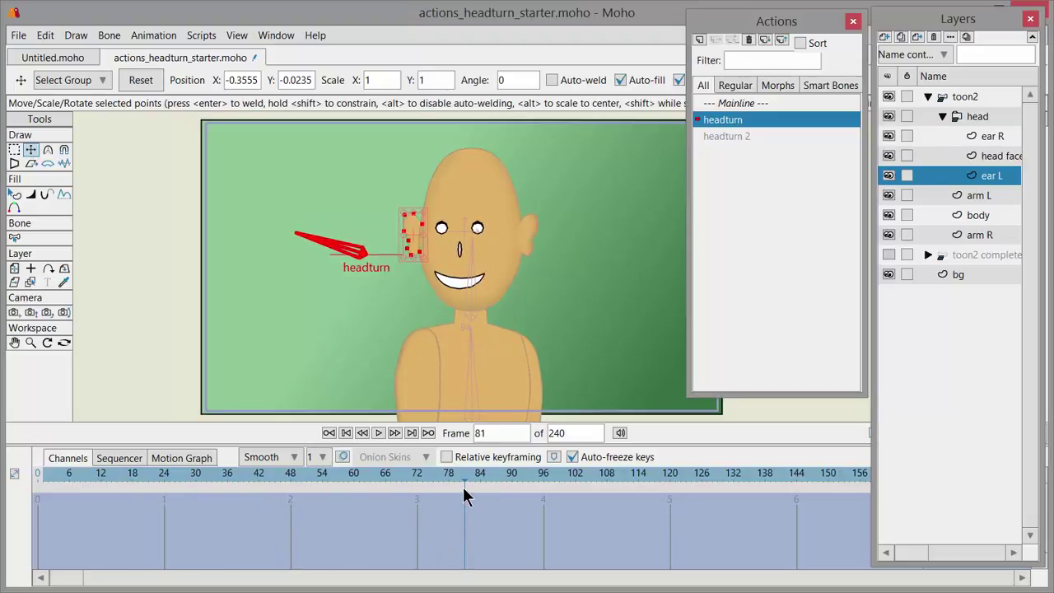
{"action": "left_click_drag", "start_coordinate": [464, 491], "coordinate": [565, 483]}
{"action": "left_click", "coordinate": [492, 437]}
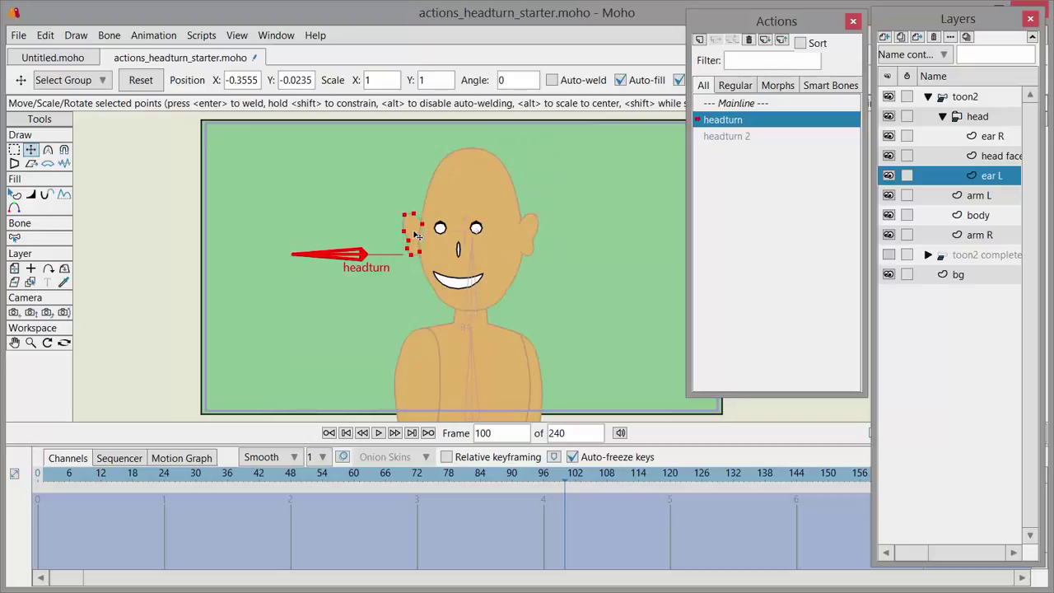
{"action": "left_click_drag", "start_coordinate": [417, 237], "coordinate": [424, 237]}
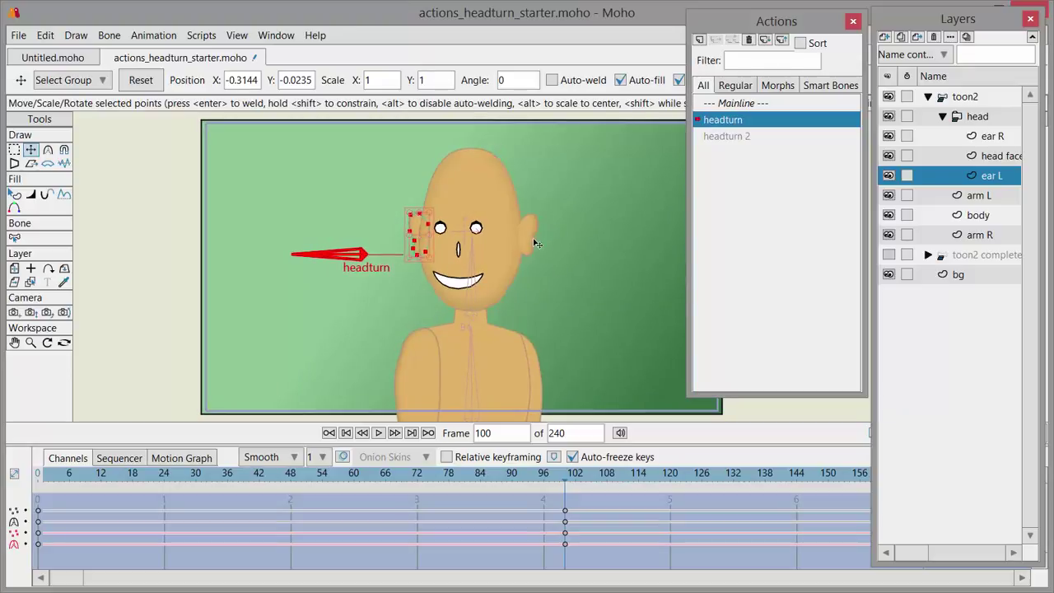
{"action": "left_click", "coordinate": [990, 139]}
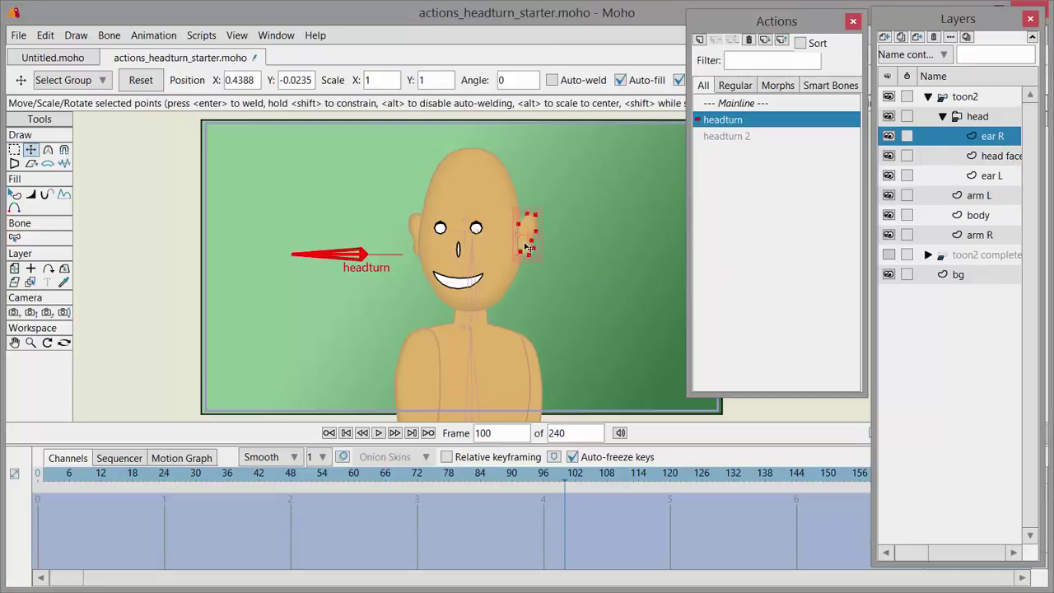
{"action": "left_click_drag", "start_coordinate": [531, 251], "coordinate": [516, 247]}
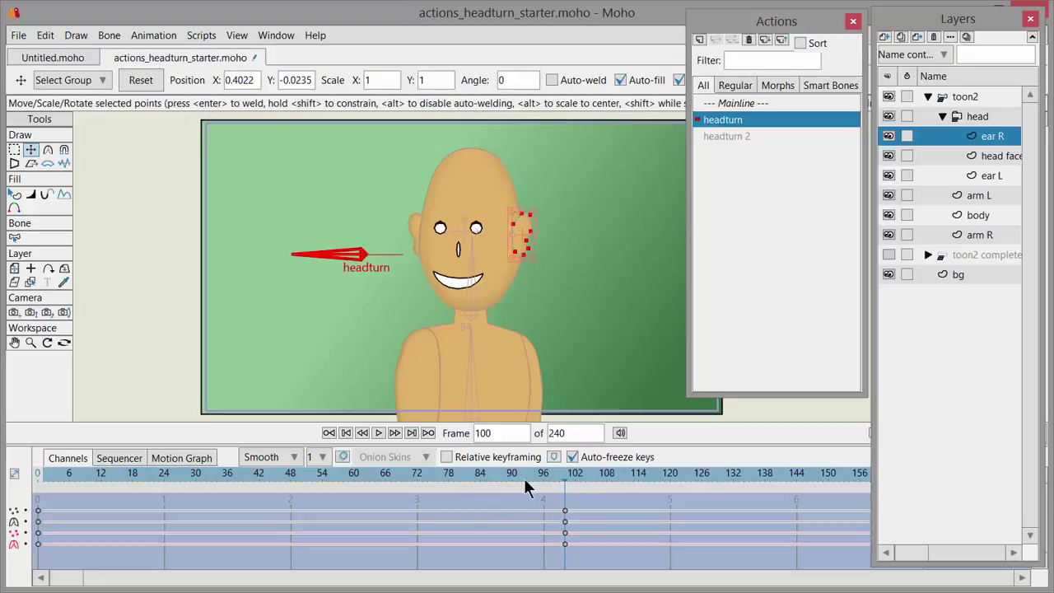
- Scrub the headturn action back to frame 0, return to the Mainline and select the toon2 layer
{"action": "left_click_drag", "start_coordinate": [565, 482], "coordinate": [36, 480]}
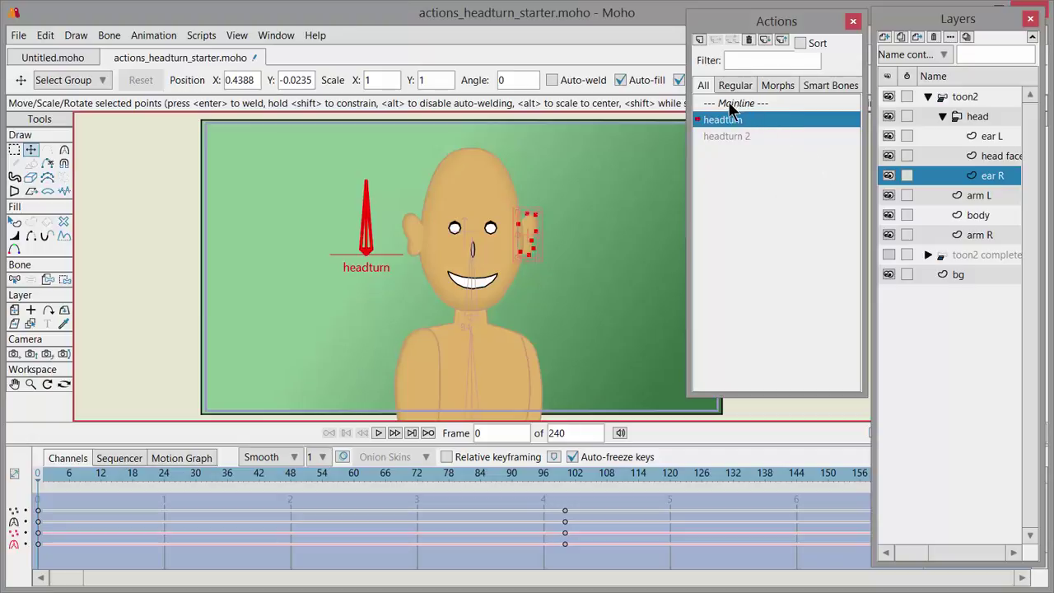
{"action": "left_click", "coordinate": [756, 106]}
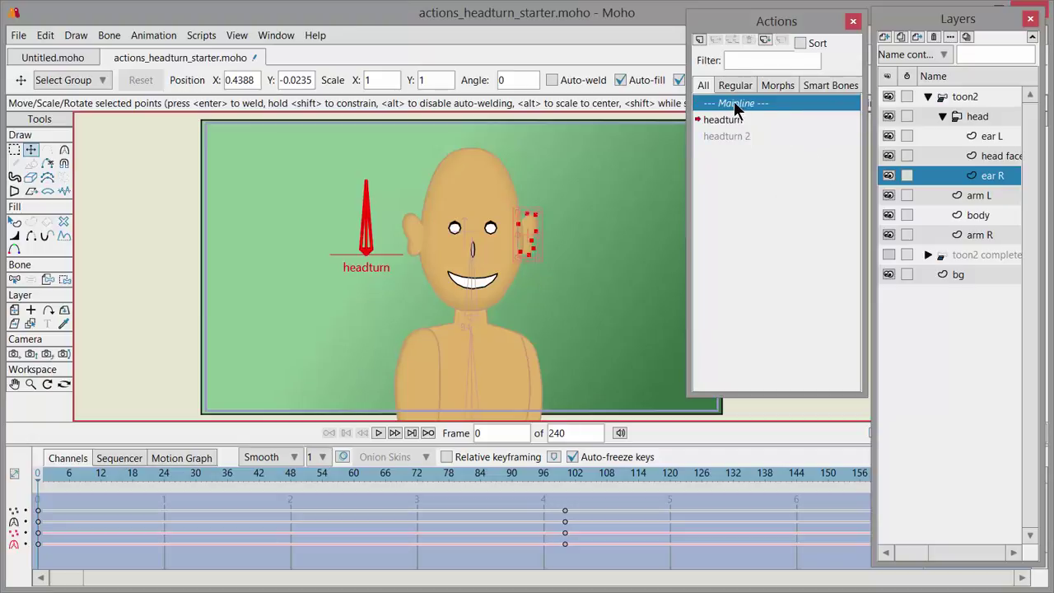
{"action": "double_click", "coordinate": [734, 100]}
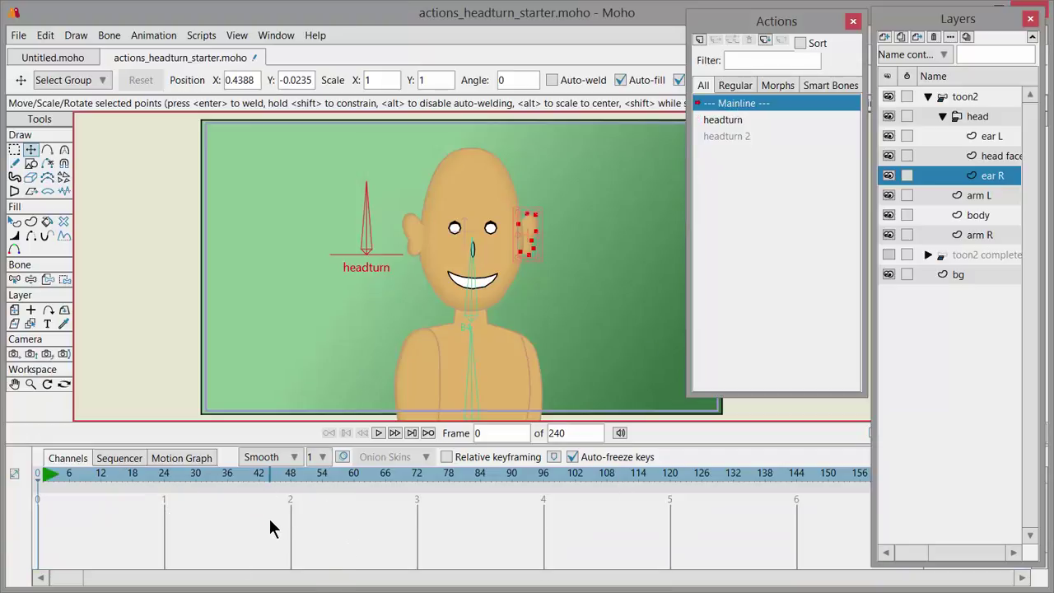
{"action": "left_click", "coordinate": [965, 98]}
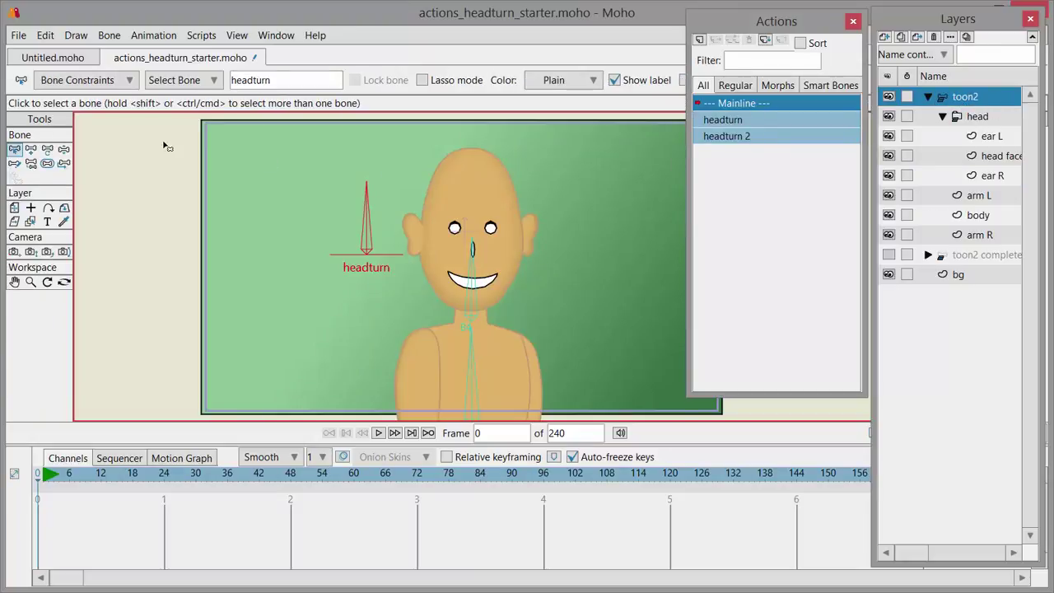
- Test the headturn smart bone by manipulating the dial between upright and its counterclockwise limit, checking the face shift and ear layering
{"action": "left_click", "coordinate": [64, 150]}
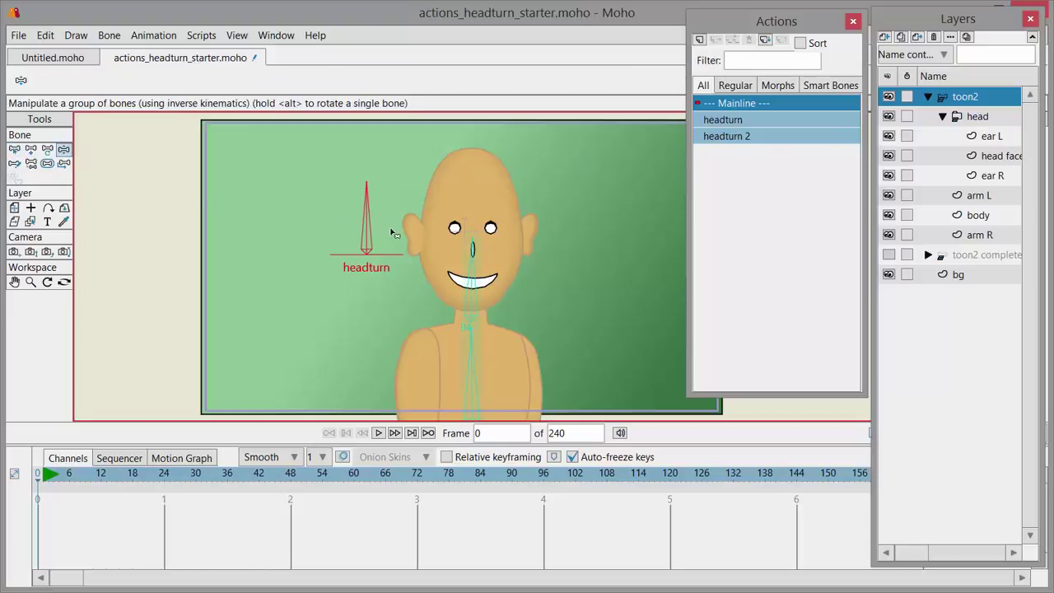
{"action": "left_click_drag", "start_coordinate": [368, 200], "coordinate": [332, 285]}
{"action": "scroll", "coordinate": [491, 333], "scroll_direction": "up", "scroll_amount": 3}
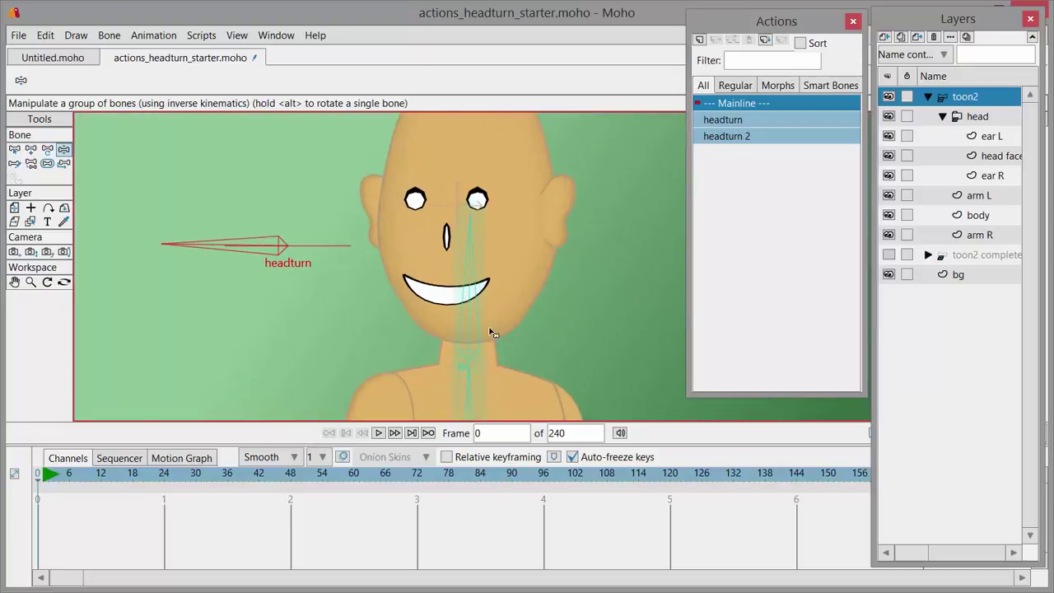
{"action": "left_click_drag", "start_coordinate": [487, 246], "coordinate": [492, 319]}
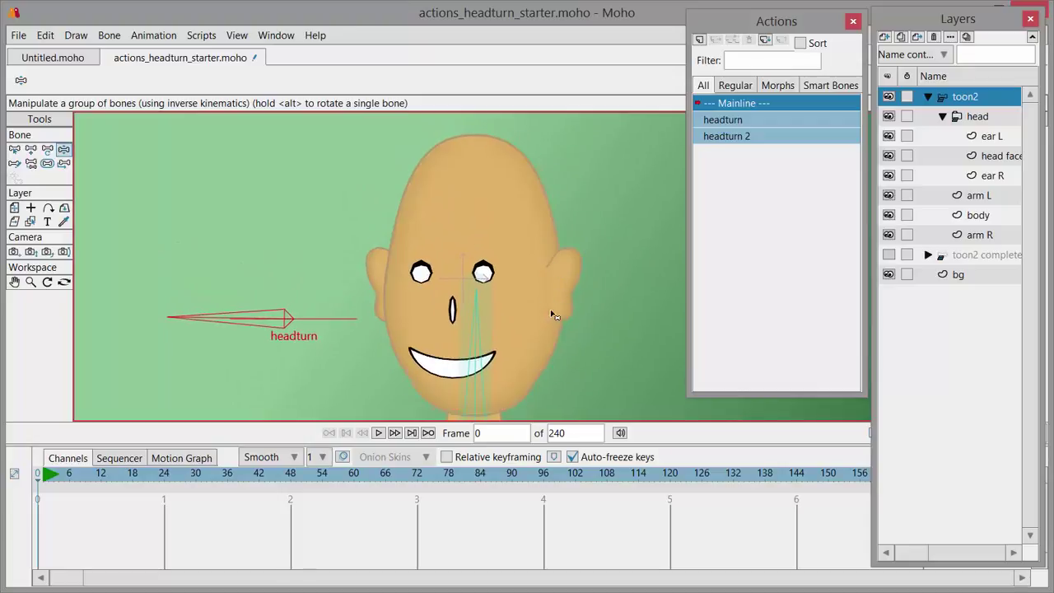
{"action": "left_click_drag", "start_coordinate": [231, 318], "coordinate": [302, 285]}
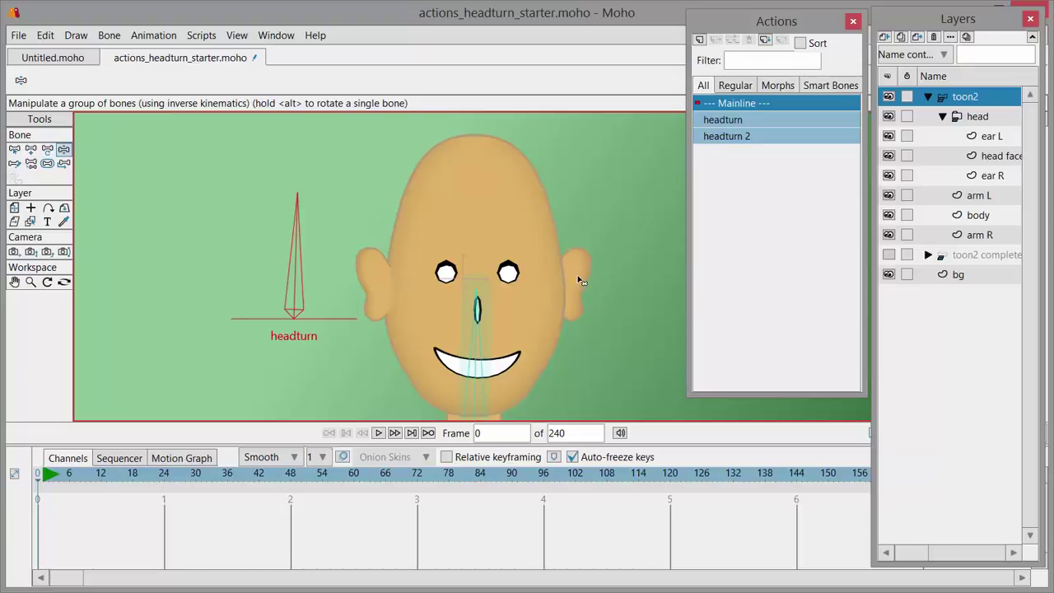
{"action": "left_click_drag", "start_coordinate": [301, 215], "coordinate": [266, 244]}
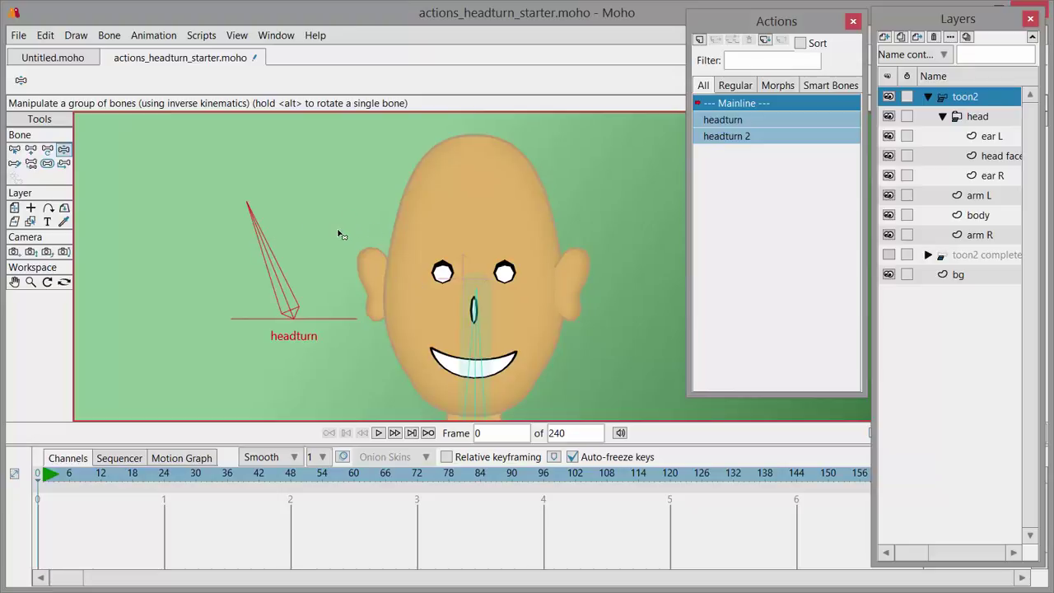
{"action": "left_click_drag", "start_coordinate": [258, 232], "coordinate": [216, 306]}
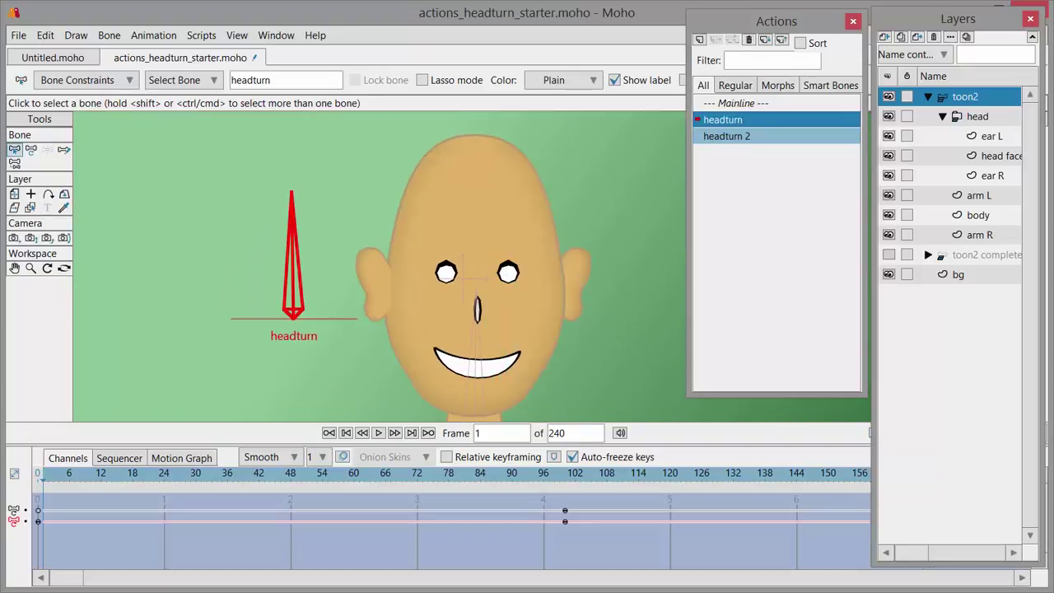
- At frame 100 of the headturn 2 action, shift the eyes, nose and mouth points of the head face layer right to X about 0.15
{"action": "double_click", "coordinate": [736, 136]}
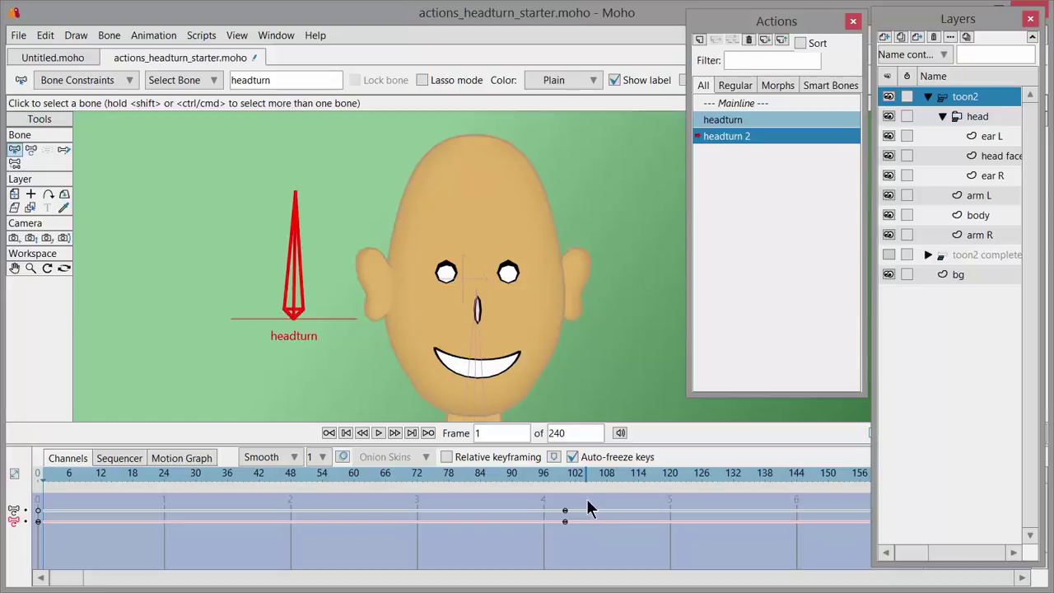
{"action": "left_click_drag", "start_coordinate": [71, 480], "coordinate": [567, 523]}
{"action": "double_click", "coordinate": [486, 433]}
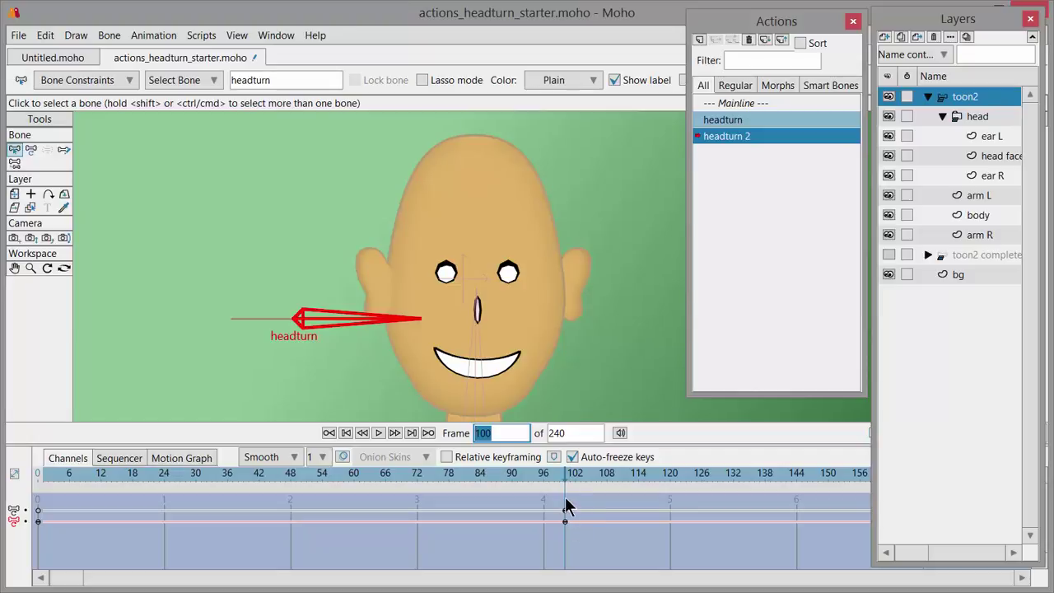
{"action": "left_click", "coordinate": [1001, 154]}
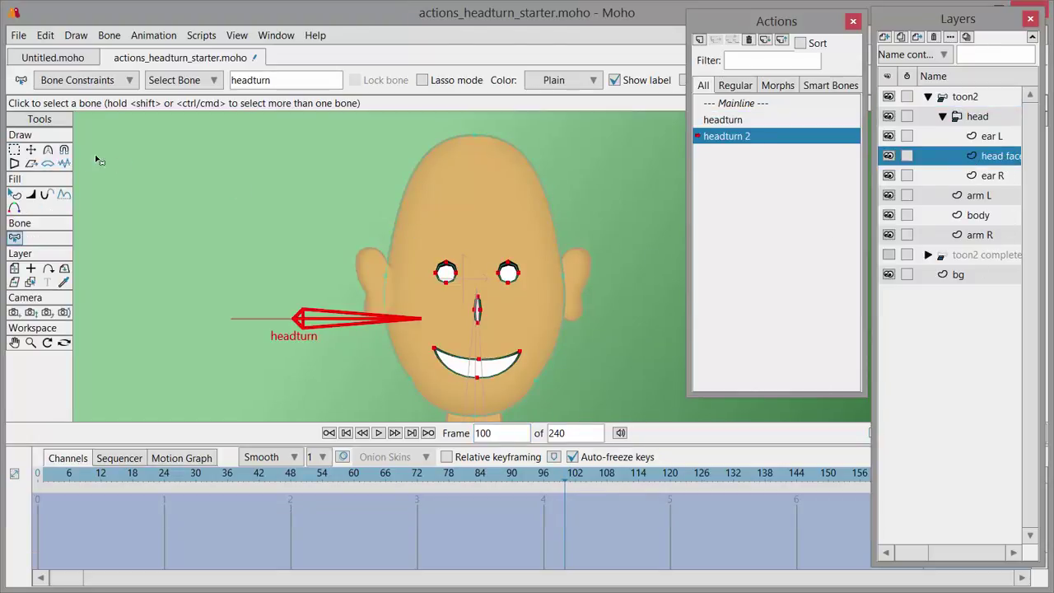
{"action": "left_click", "coordinate": [14, 149]}
{"action": "mouse_move", "coordinate": [481, 235]}
{"action": "left_mouse_down"}
{"action": "mouse_move", "coordinate": [453, 239]}
{"action": "mouse_move", "coordinate": [419, 265]}
{"action": "mouse_move", "coordinate": [423, 340]}
{"action": "mouse_move", "coordinate": [437, 371]}
{"action": "mouse_move", "coordinate": [467, 387]}
{"action": "mouse_move", "coordinate": [493, 388]}
{"action": "mouse_move", "coordinate": [533, 360]}
{"action": "mouse_move", "coordinate": [545, 294]}
{"action": "mouse_move", "coordinate": [532, 262]}
{"action": "mouse_move", "coordinate": [458, 226]}
{"action": "left_mouse_up"}
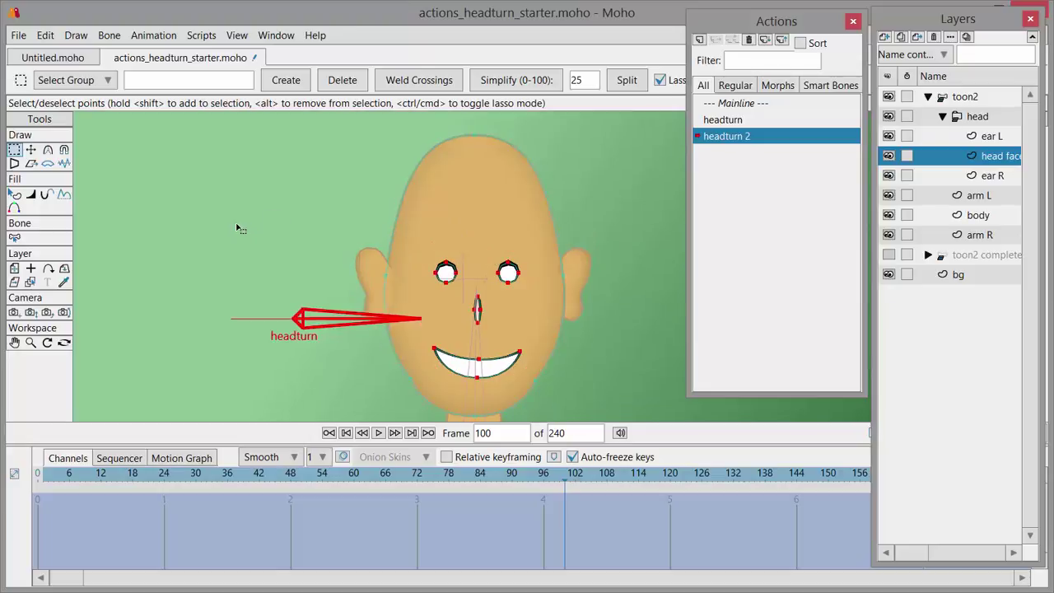
{"action": "left_click", "coordinate": [30, 150]}
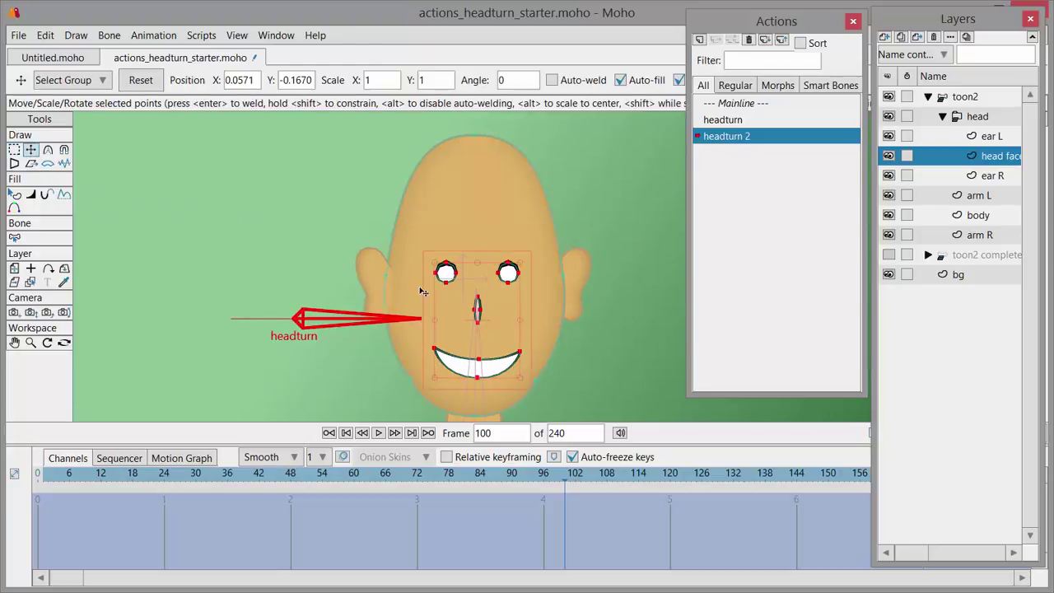
{"action": "left_click_drag", "start_coordinate": [471, 315], "coordinate": [500, 315]}
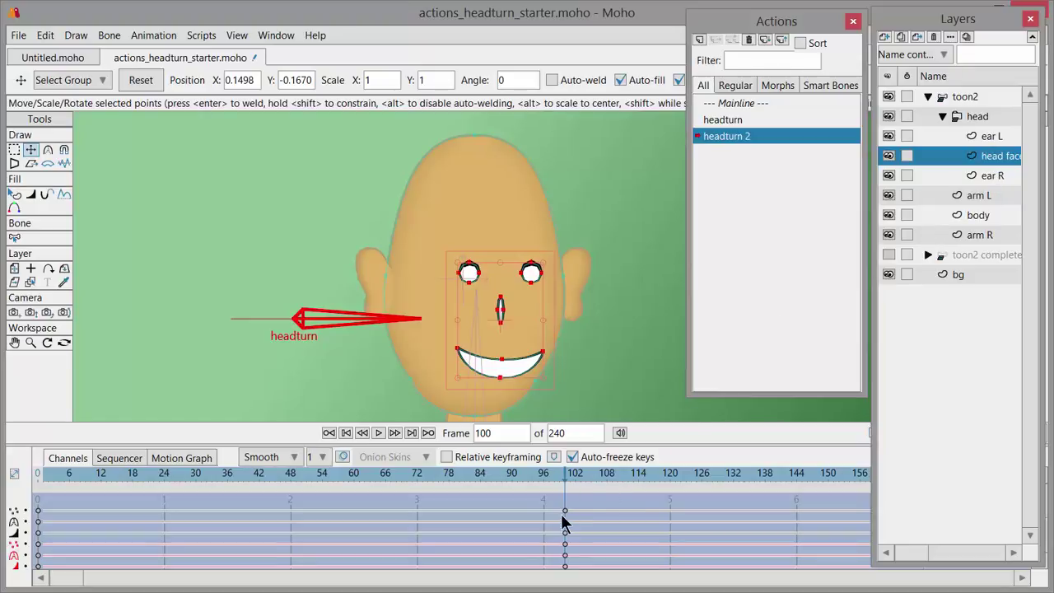
- At frame 100 of headturn 2, move the ear L points to X about -0.32 and the ear R points to X about 0.42
{"action": "left_click", "coordinate": [993, 137]}
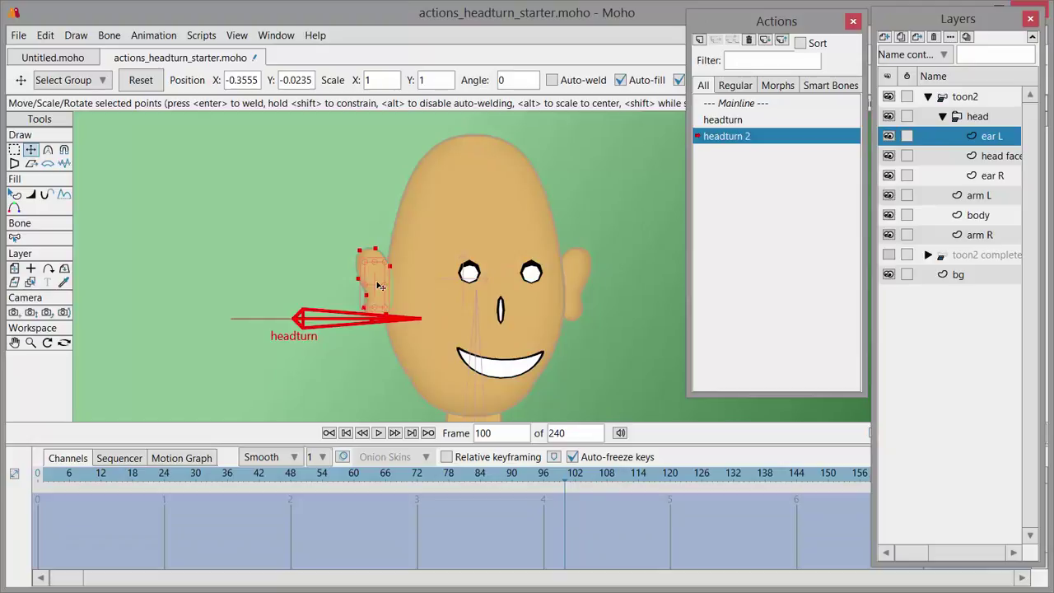
{"action": "left_click_drag", "start_coordinate": [381, 285], "coordinate": [396, 285]}
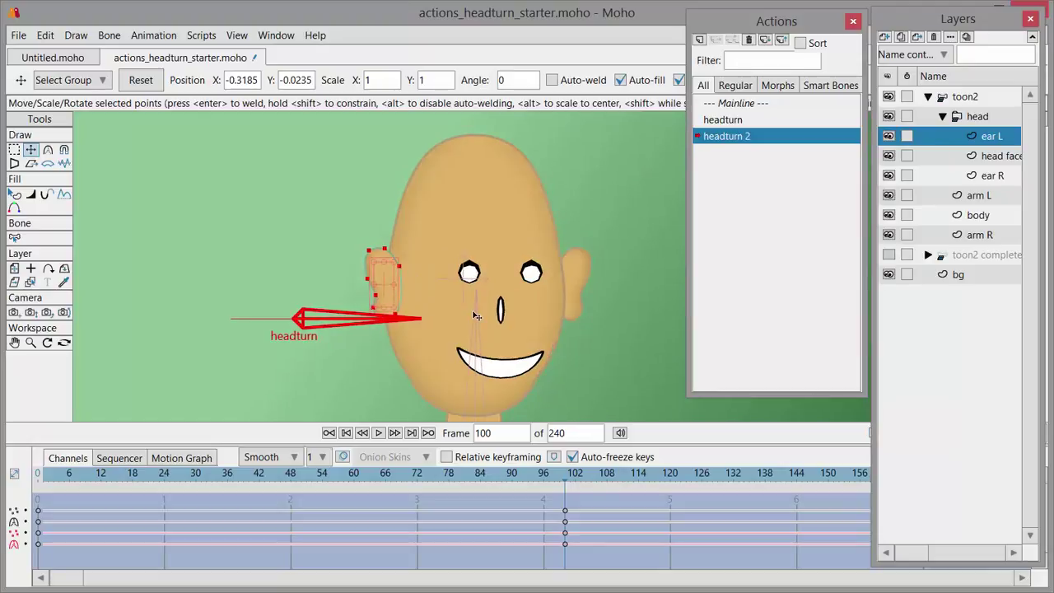
{"action": "left_click", "coordinate": [988, 176]}
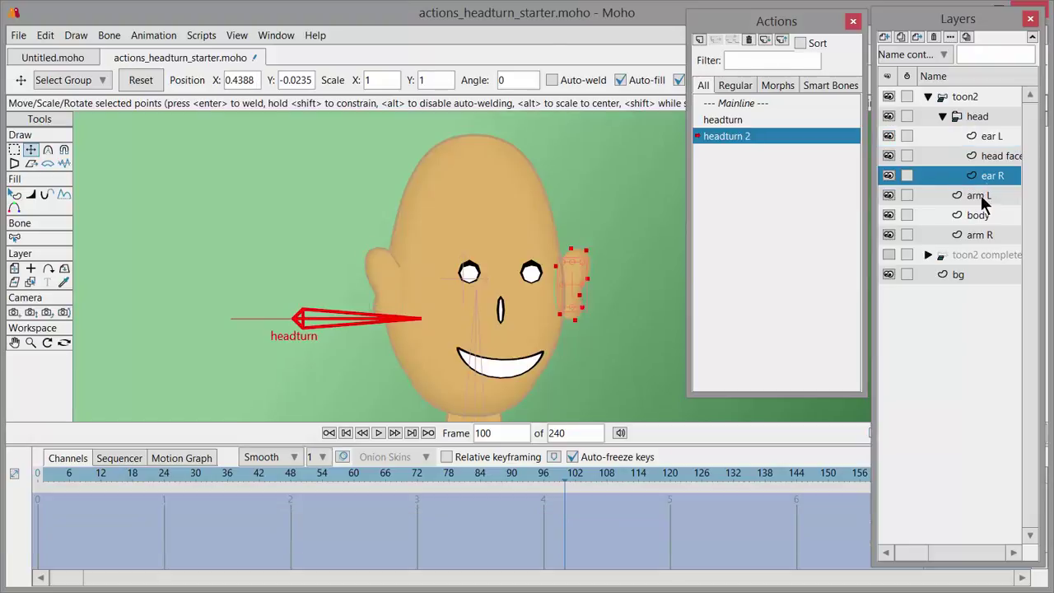
{"action": "left_click_drag", "start_coordinate": [574, 285], "coordinate": [568, 287]}
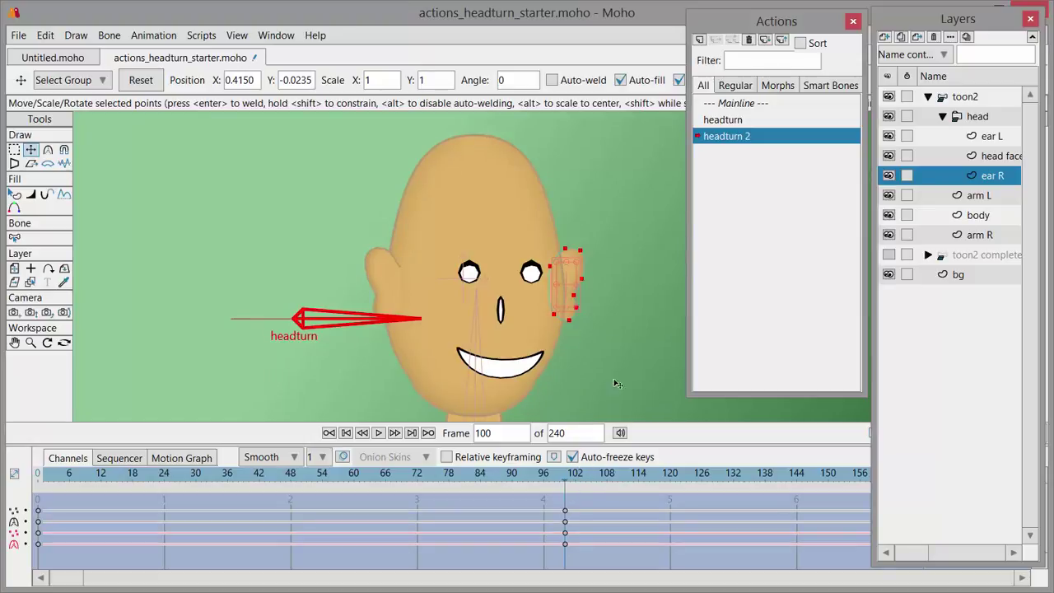
- Return to the Mainline, close the Actions window and test the toon2 rig by swinging the headturn dial both ways and tilting the head bone
{"action": "left_click", "coordinate": [732, 104]}
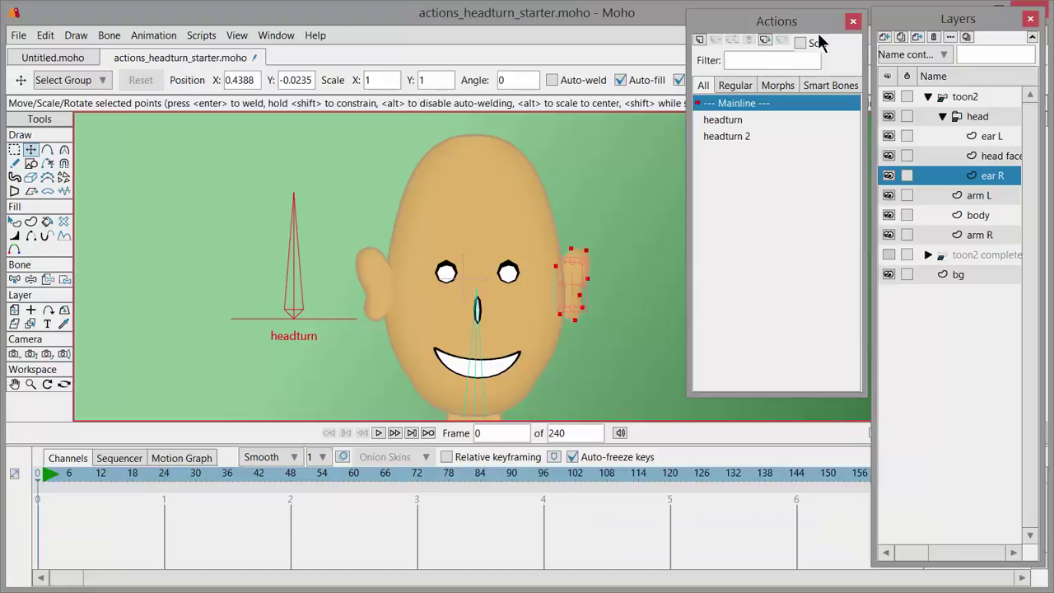
{"action": "left_click", "coordinate": [853, 21]}
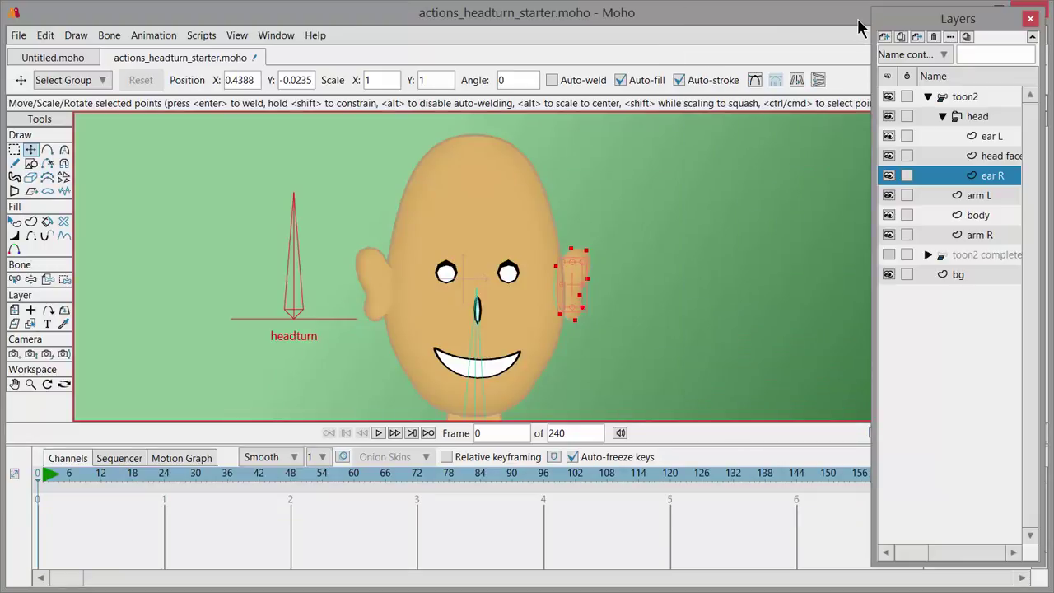
{"action": "scroll", "coordinate": [668, 277], "scroll_direction": "down", "scroll_amount": 2}
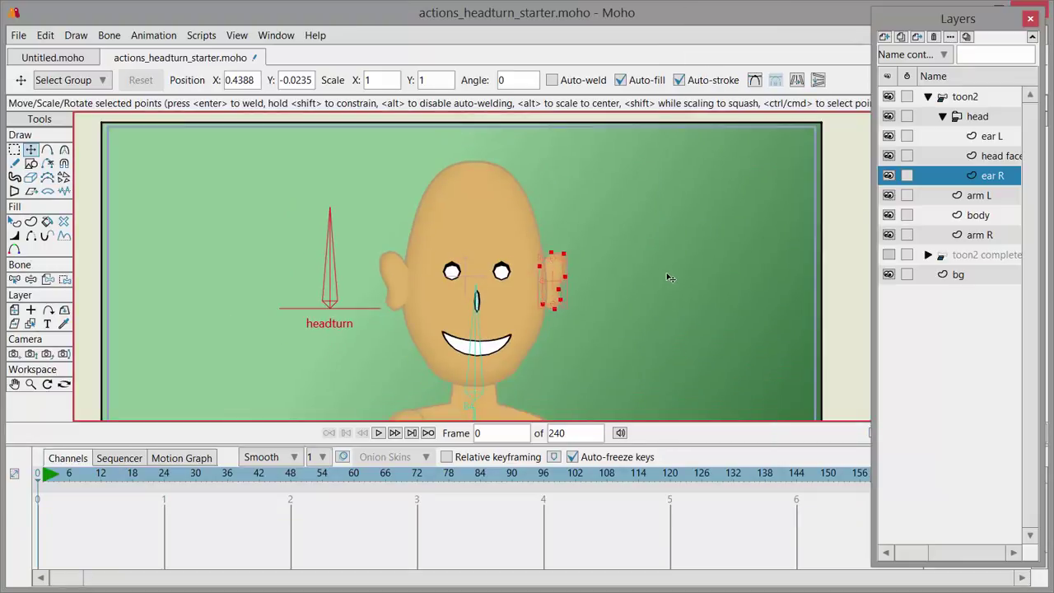
{"action": "left_click", "coordinate": [948, 98]}
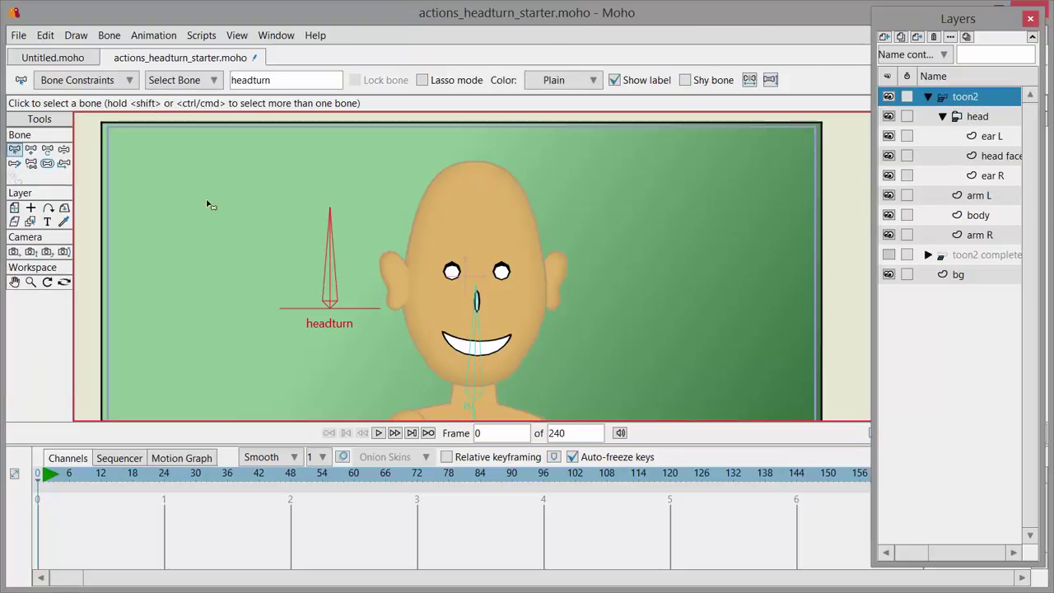
{"action": "left_click", "coordinate": [64, 150]}
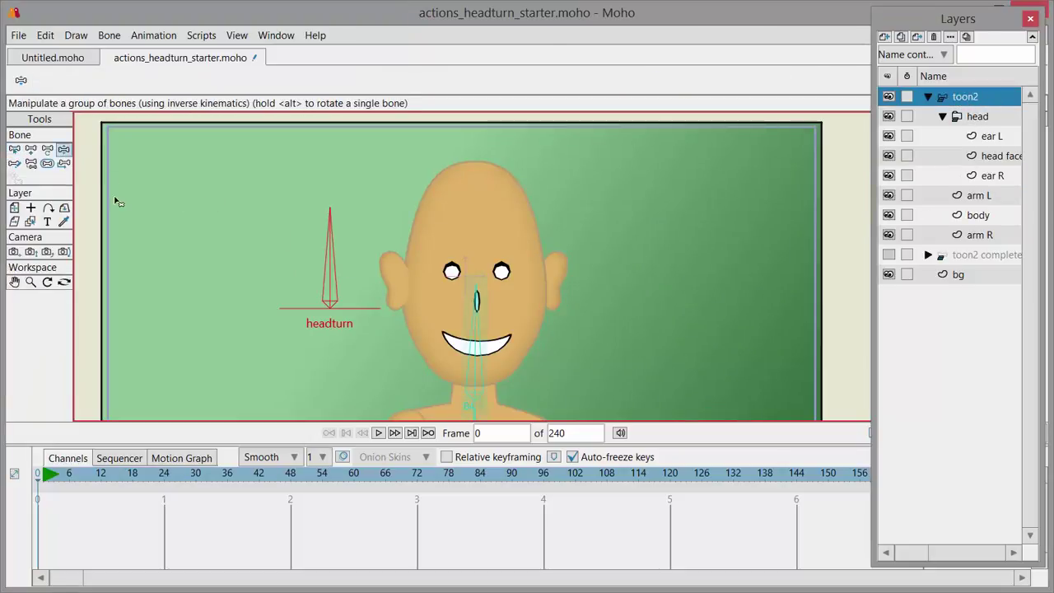
{"action": "left_click_drag", "start_coordinate": [329, 244], "coordinate": [331, 288]}
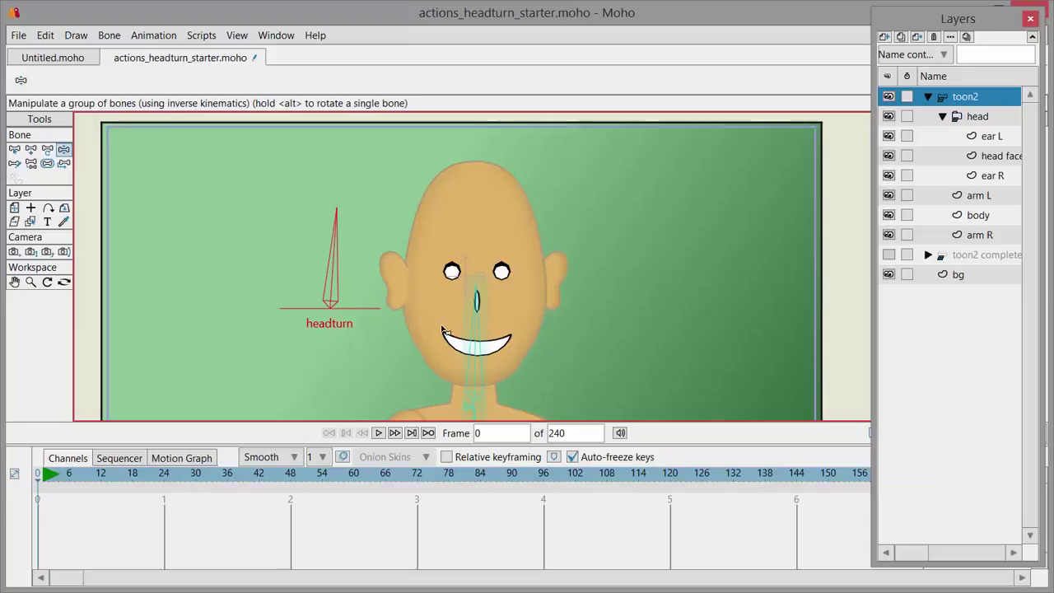
{"action": "left_click_drag", "start_coordinate": [381, 320], "coordinate": [387, 306]}
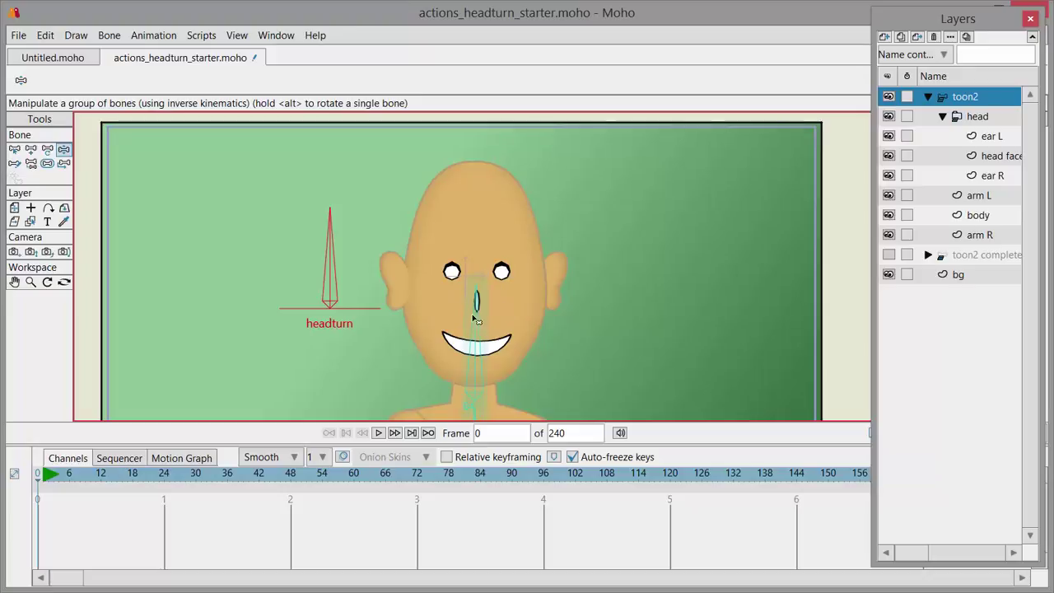
{"action": "left_click_drag", "start_coordinate": [479, 340], "coordinate": [458, 344]}
{"action": "left_click_drag", "start_coordinate": [329, 226], "coordinate": [366, 316]}
{"action": "mouse_move", "coordinate": [463, 319]}
{"action": "left_mouse_down"}
{"action": "mouse_move", "coordinate": [456, 334]}
{"action": "mouse_move", "coordinate": [465, 326]}
{"action": "left_mouse_up"}
{"action": "left_click_drag", "start_coordinate": [399, 308], "coordinate": [317, 273]}
{"action": "left_click_drag", "start_coordinate": [472, 319], "coordinate": [480, 324]}
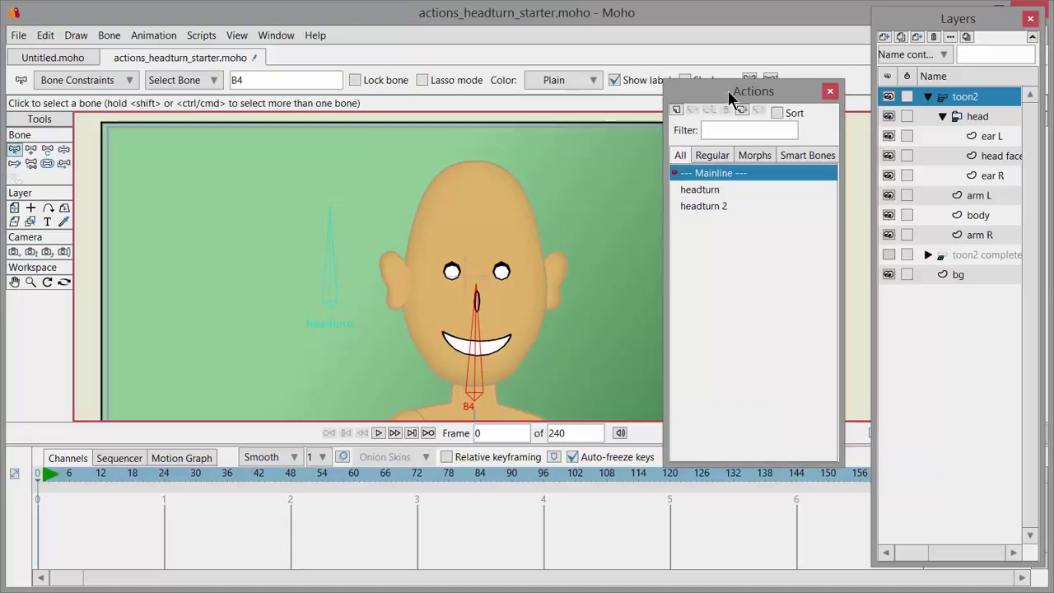
- Open the headturn action to review the dial's keyframes, and return to the Mainline
{"action": "double_click", "coordinate": [711, 190]}
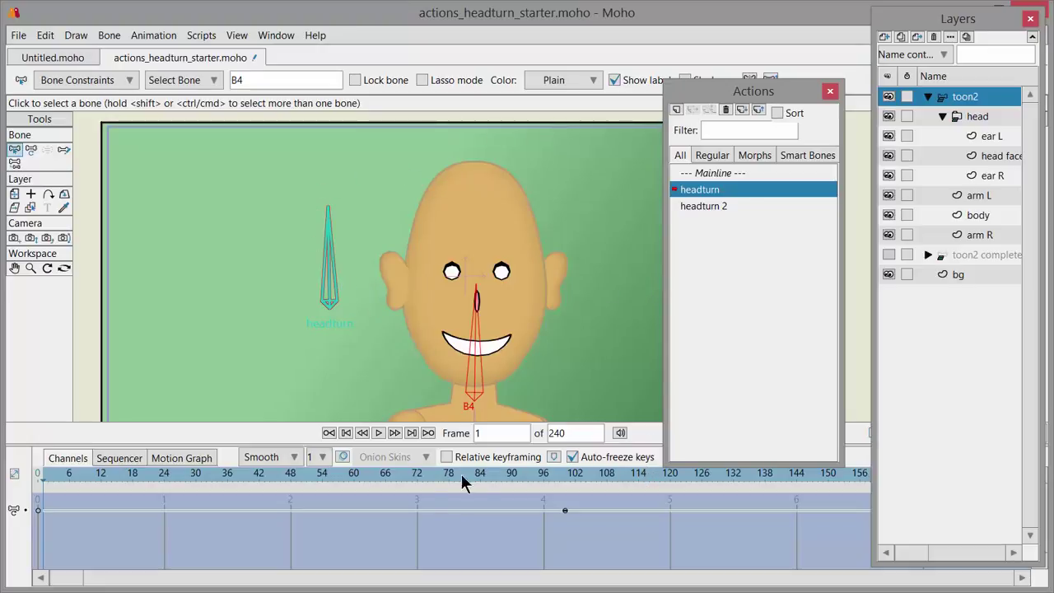
{"action": "left_click", "coordinate": [713, 175]}
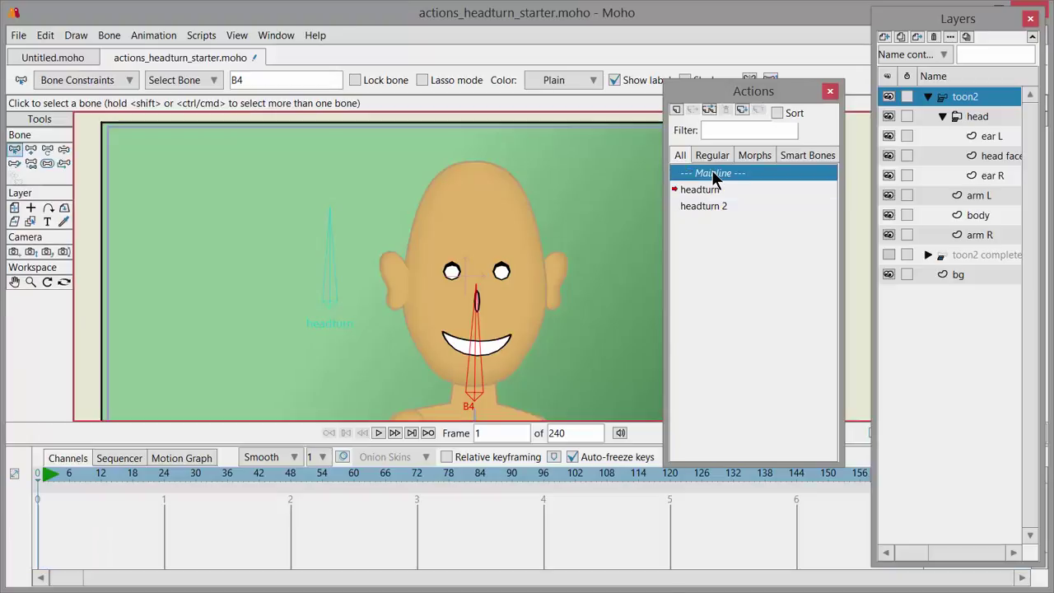
{"action": "left_click_drag", "start_coordinate": [785, 94], "coordinate": [807, 65]}
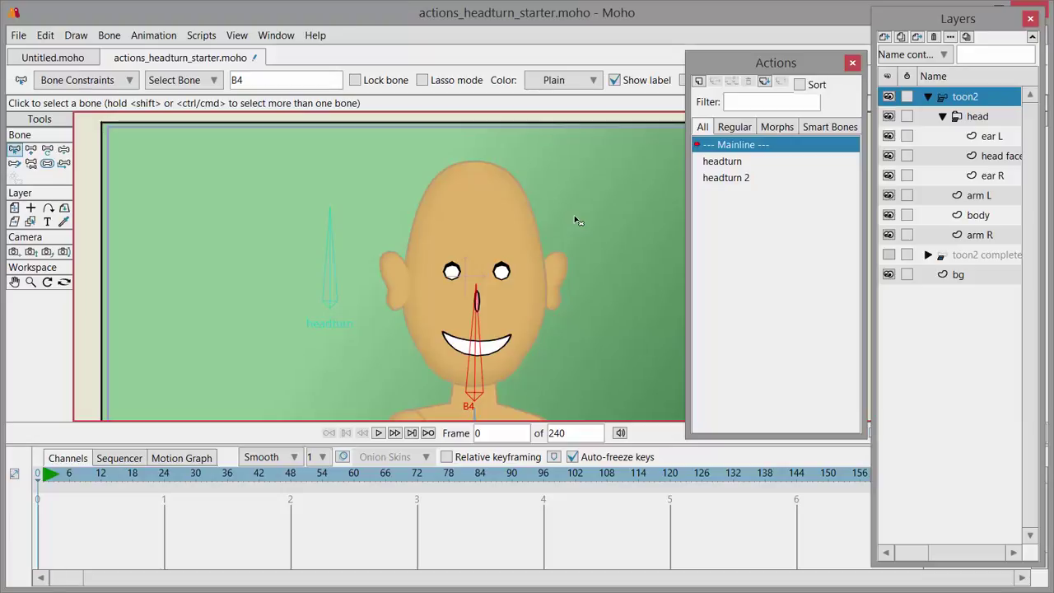
- Review the head group's depth sorting settings for animated layer order, and close the layer settings without changes
{"action": "left_click", "coordinate": [971, 116]}
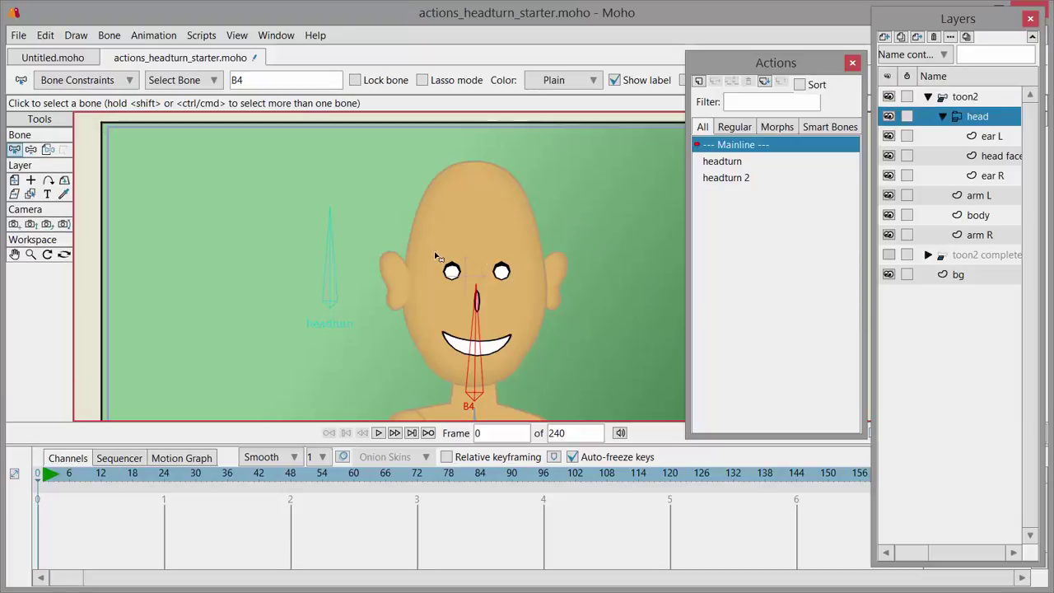
{"action": "double_click", "coordinate": [962, 119]}
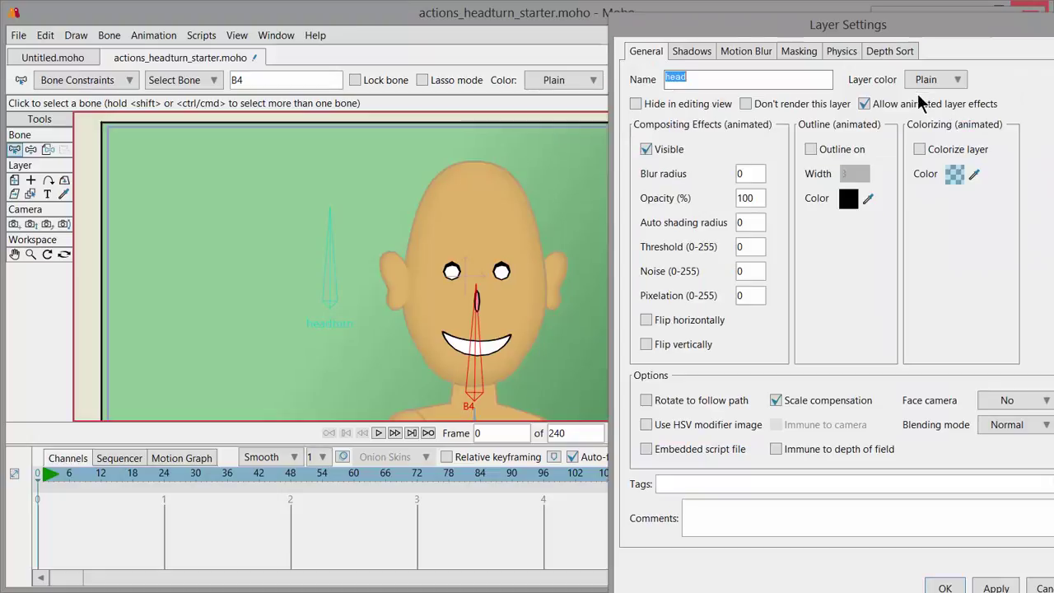
{"action": "left_click", "coordinate": [886, 51]}
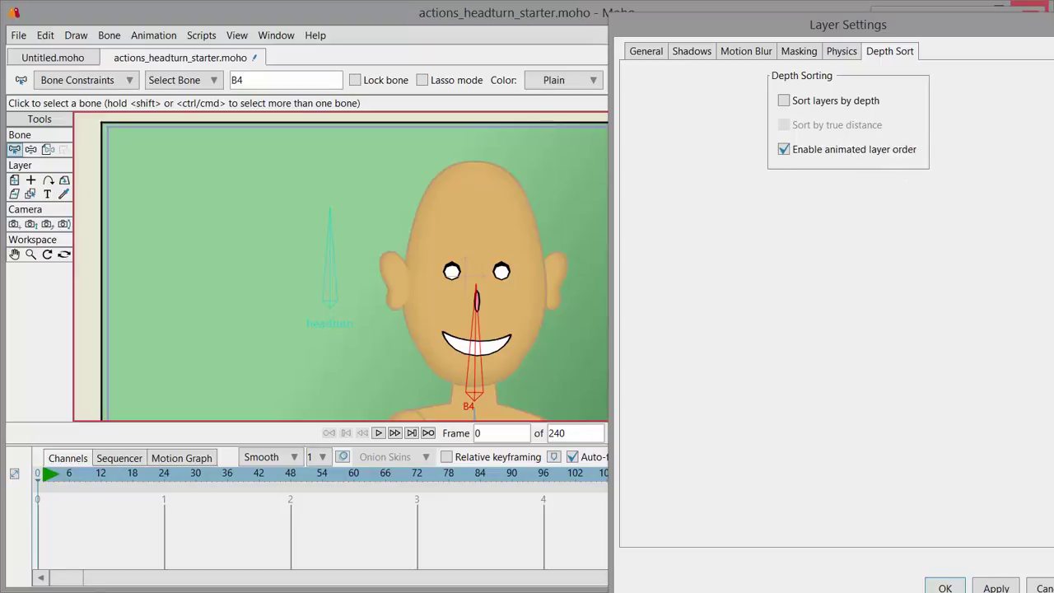
{"action": "left_click", "coordinate": [1042, 588]}
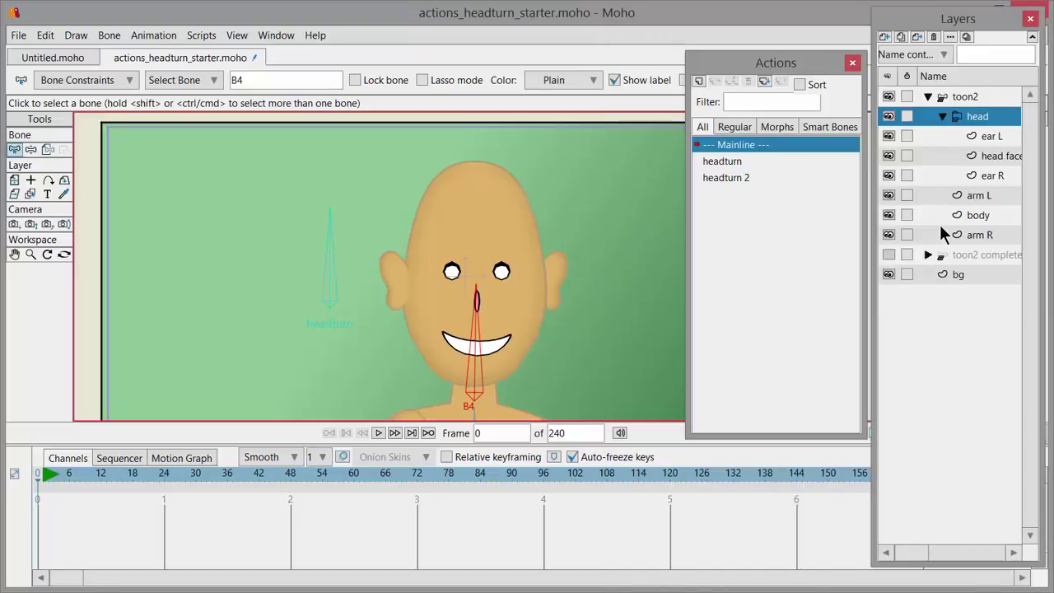